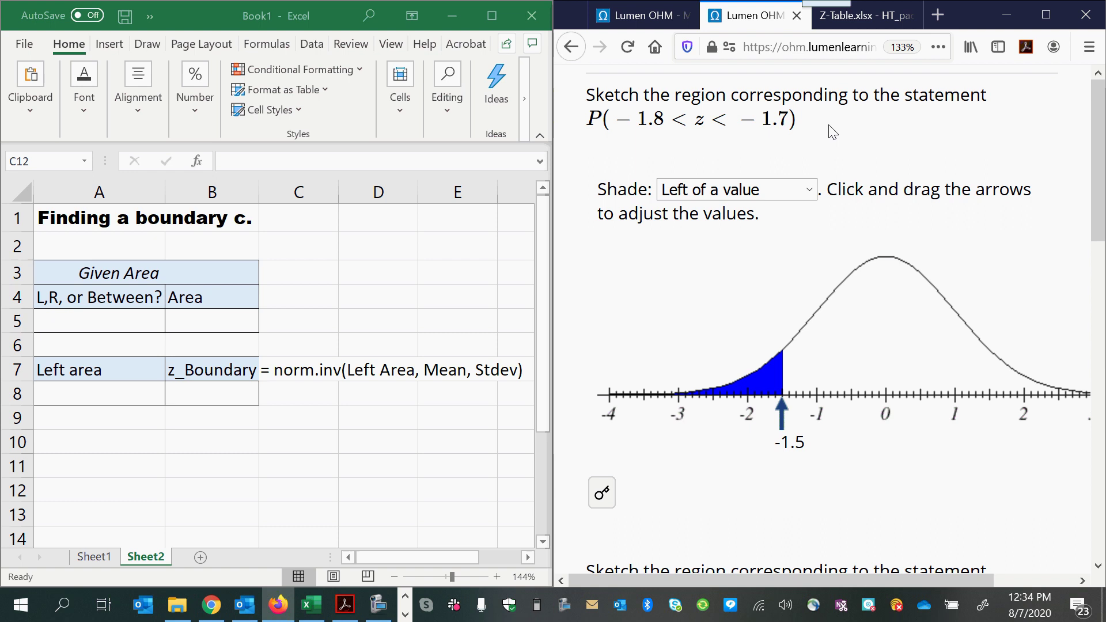
Look over the P(−1.8<z<−1.7) question, then scroll down to the P(−c<z<c)=0.9 question.
{"action": "left_click_drag", "start_coordinate": [763, 138], "coordinate": [571, 134]}
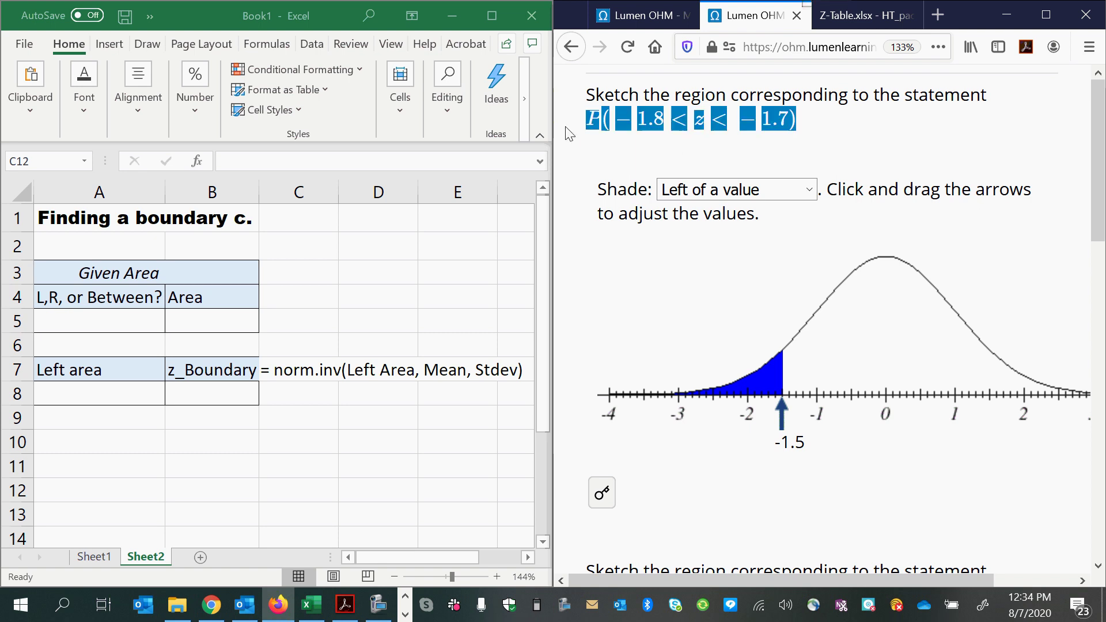
{"action": "left_click", "coordinate": [628, 155]}
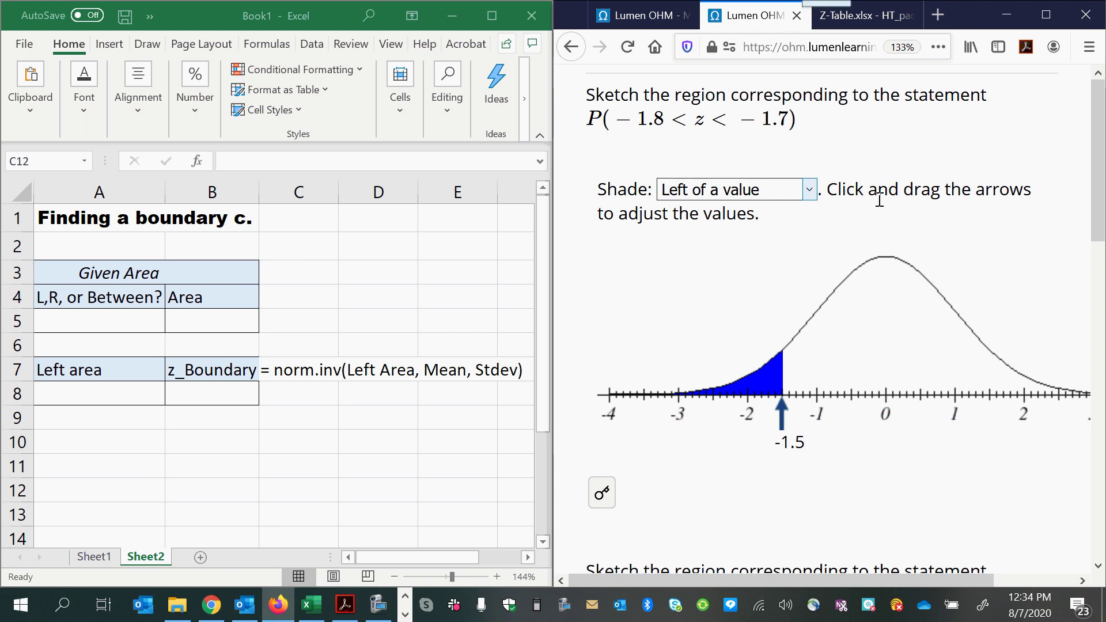
{"action": "left_click", "coordinate": [814, 192]}
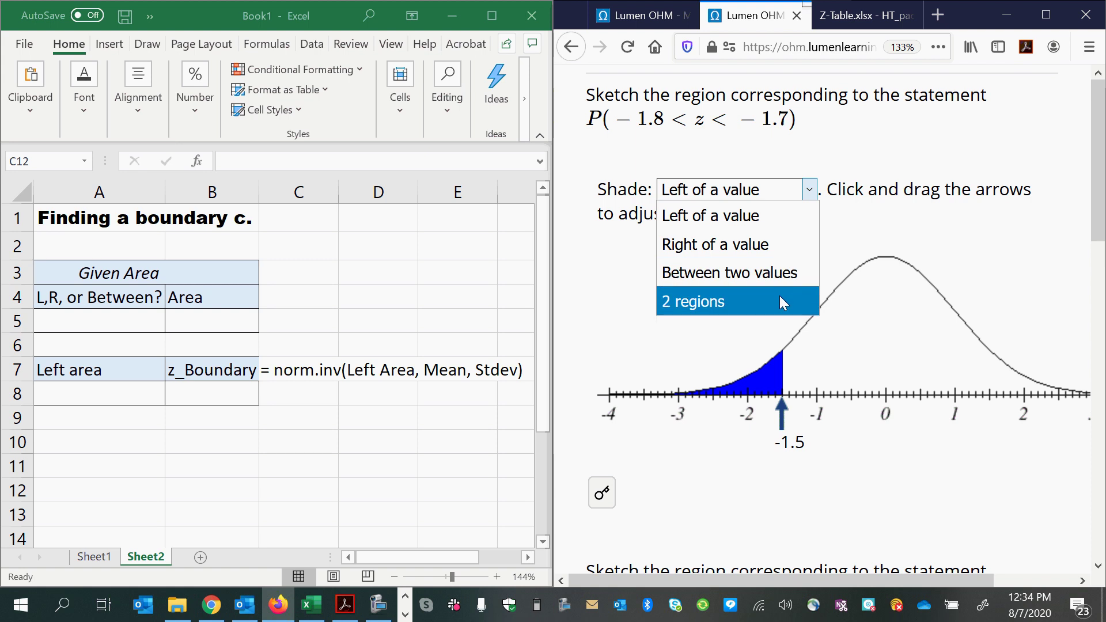
{"action": "left_click", "coordinate": [954, 240]}
{"action": "left_click_drag", "start_coordinate": [1099, 204], "coordinate": [1104, 369]}
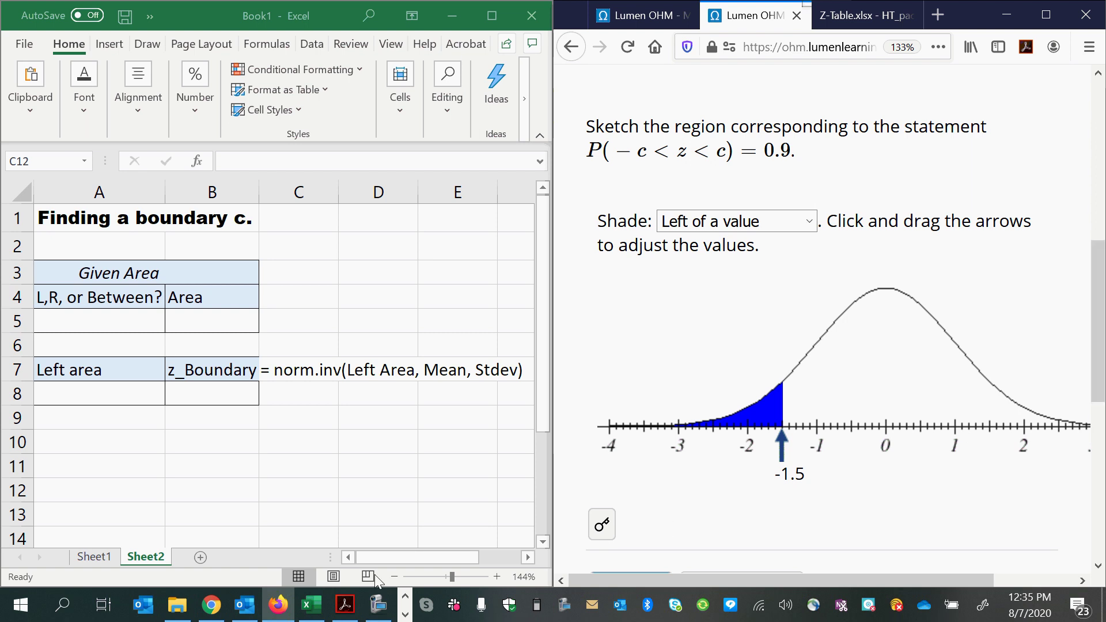
Resume and minimize the screen recorder, then zoom the question page to 120%.
{"action": "mouse_move", "coordinate": [380, 613]}
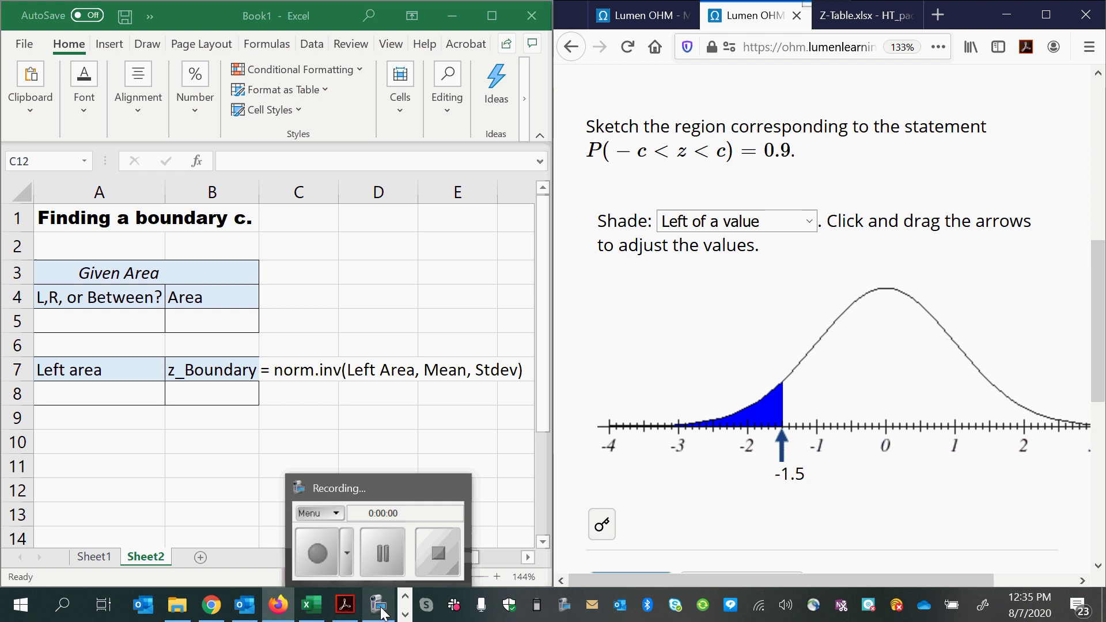
{"action": "left_click", "coordinate": [386, 566]}
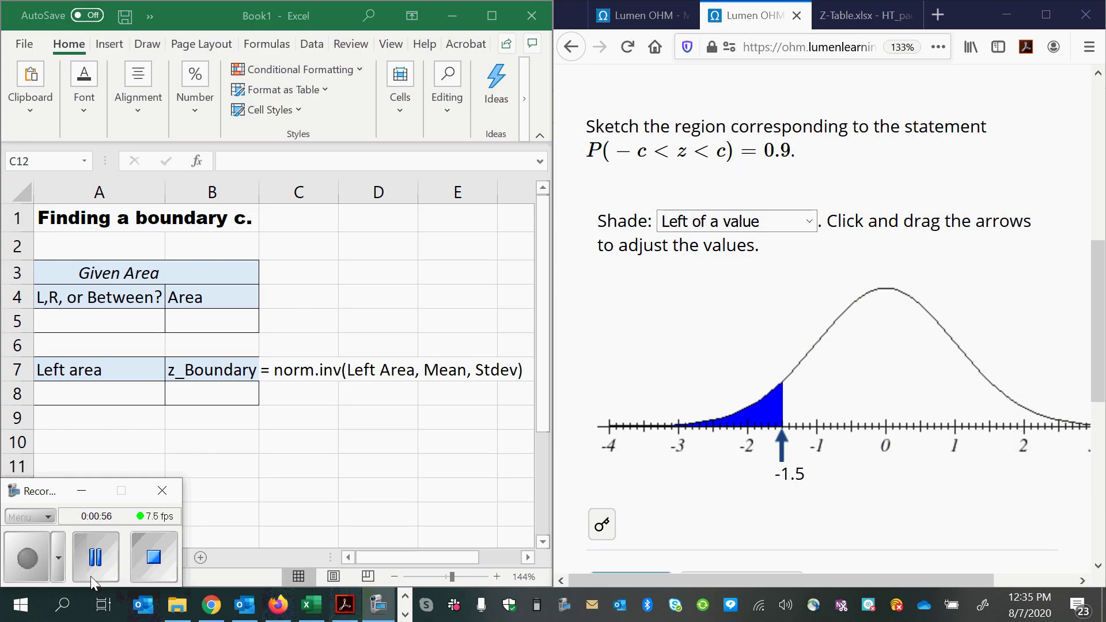
{"action": "left_click", "coordinate": [91, 576]}
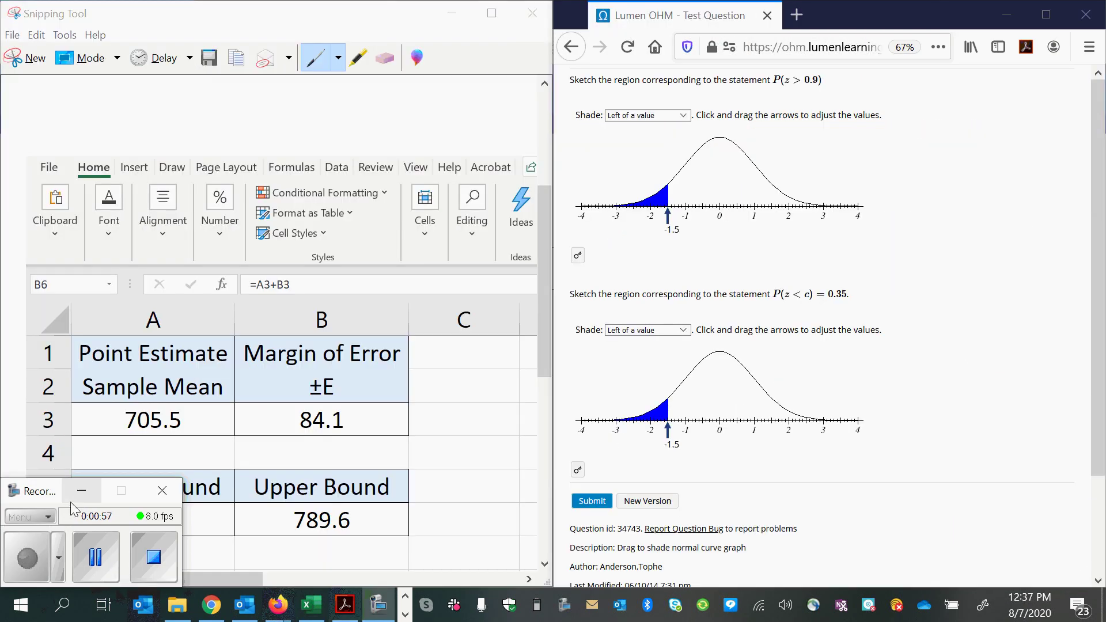
{"action": "left_click", "coordinate": [82, 491]}
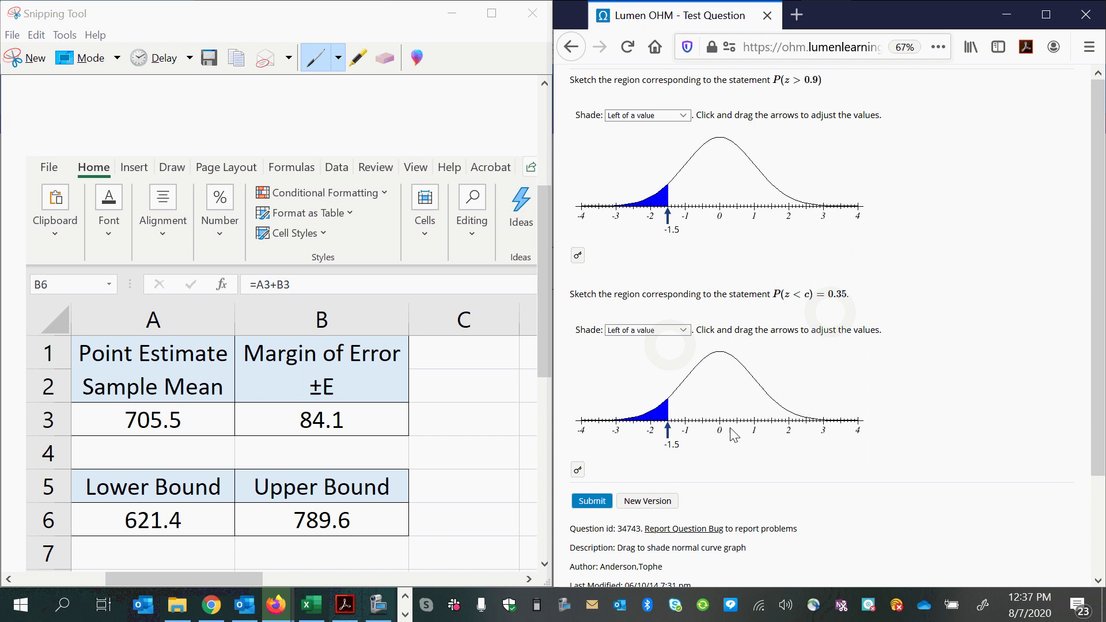
{"action": "key", "text": "ctrl+plus"}
{"action": "key", "text": "ctrl+plus"}
{"action": "key", "text": "ctrl+plus"}
{"action": "key", "text": "ctrl+plus"}
{"action": "key", "text": "ctrl+plus"}
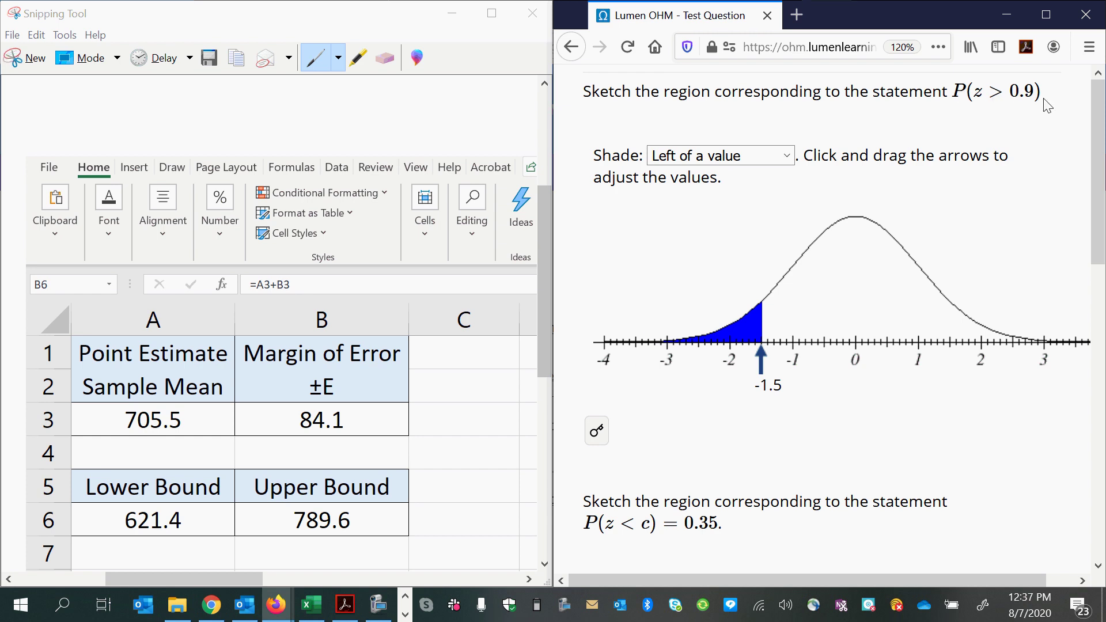
Shade the P(z > 0.9) curve right of 0.9, then scroll to the P(z<c)=0.35 question.
{"action": "left_click", "coordinate": [787, 157]}
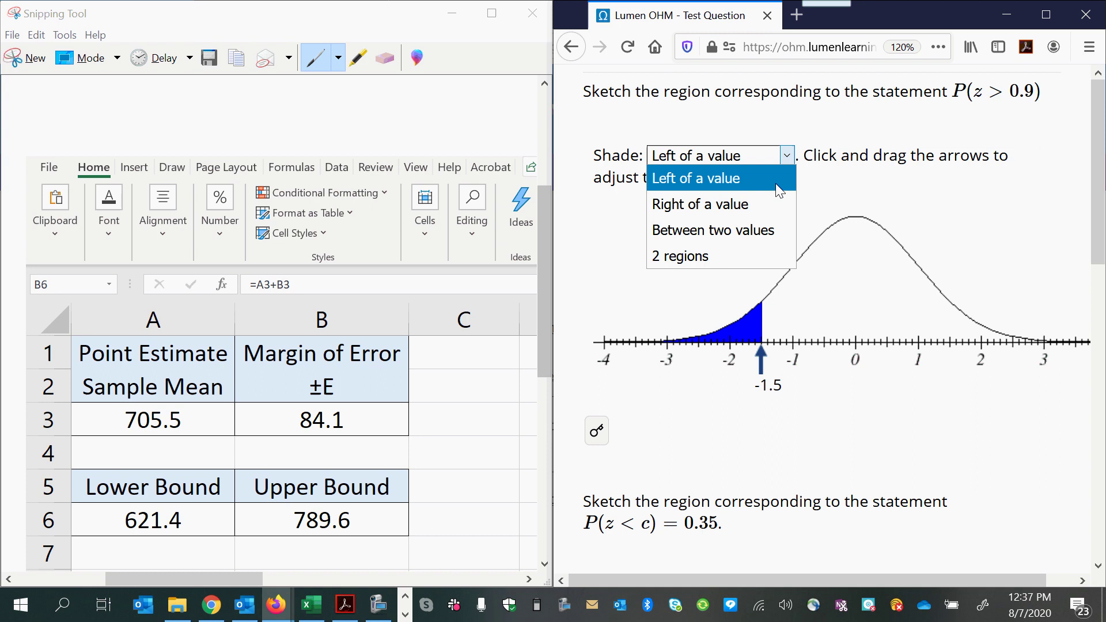
{"action": "left_click", "coordinate": [746, 204]}
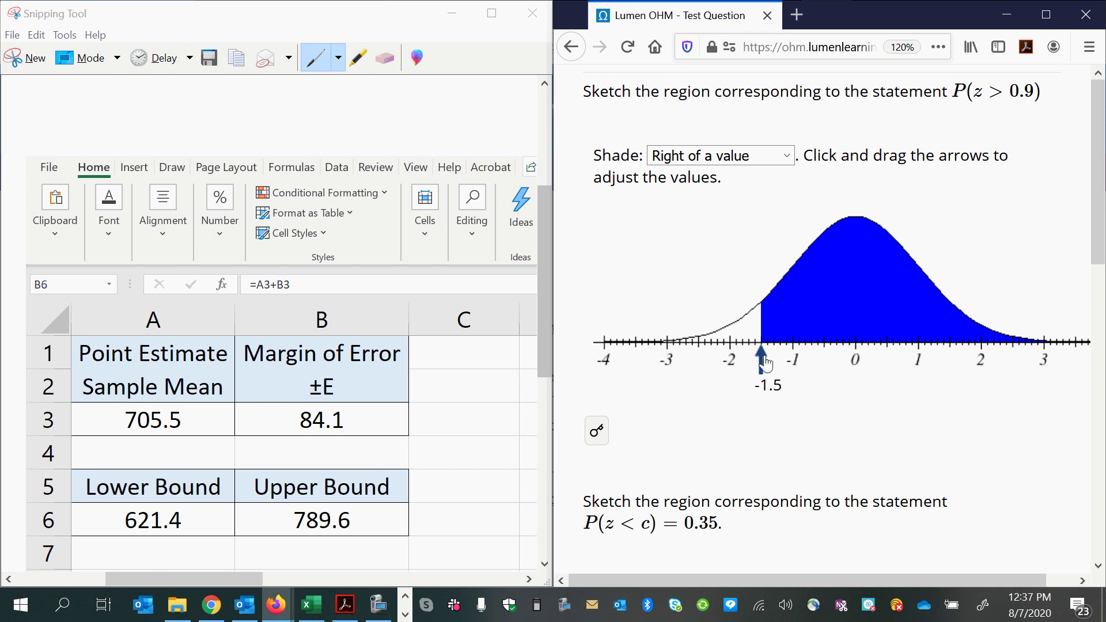
{"action": "left_click_drag", "start_coordinate": [760, 364], "coordinate": [905, 369]}
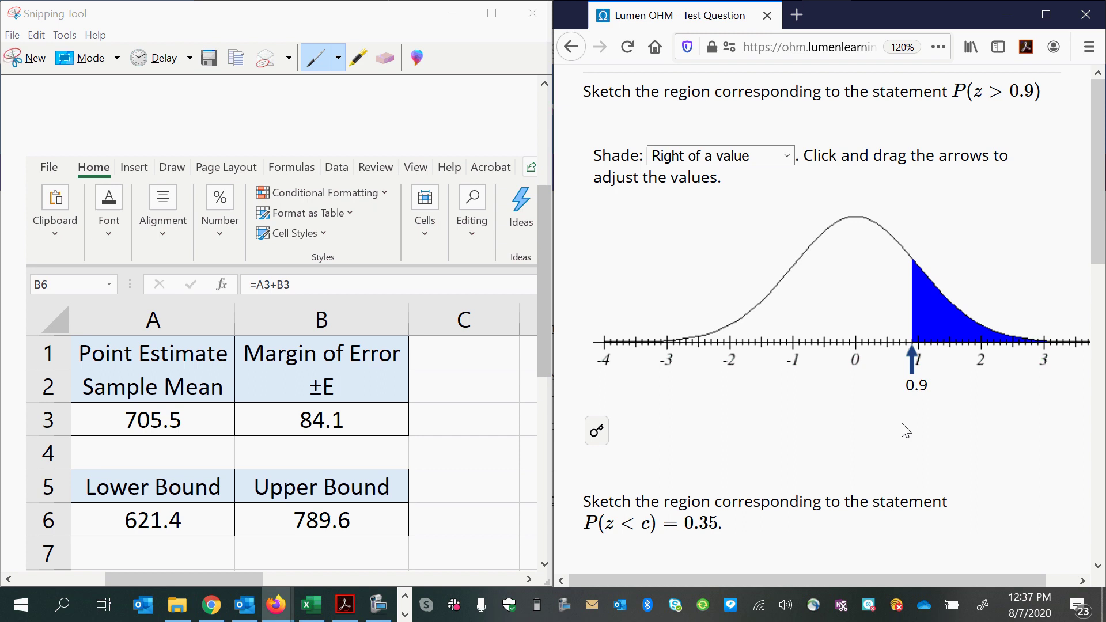
{"action": "left_click_drag", "start_coordinate": [1103, 252], "coordinate": [1104, 407]}
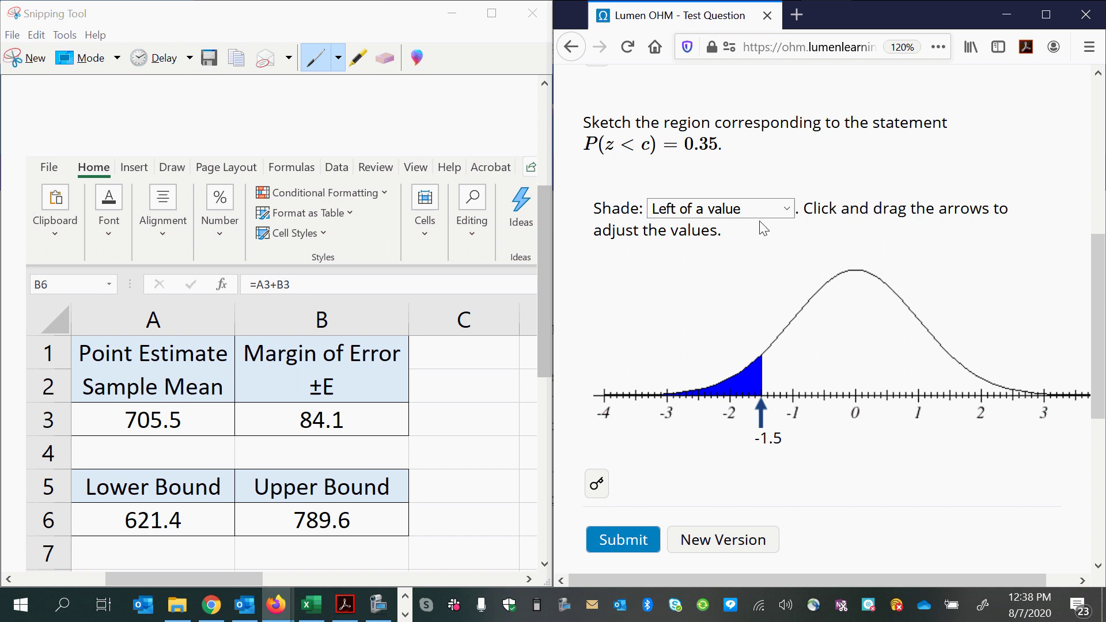
Keep left-of-value shading and move the P(z<c)=0.35 boundary to about −0.7.
{"action": "left_click", "coordinate": [786, 208]}
{"action": "left_click", "coordinate": [786, 208]}
{"action": "mouse_move", "coordinate": [762, 423]}
{"action": "left_mouse_down"}
{"action": "mouse_move", "coordinate": [862, 427]}
{"action": "mouse_move", "coordinate": [798, 429]}
{"action": "mouse_move", "coordinate": [858, 425]}
{"action": "mouse_move", "coordinate": [811, 424]}
{"action": "left_mouse_up"}
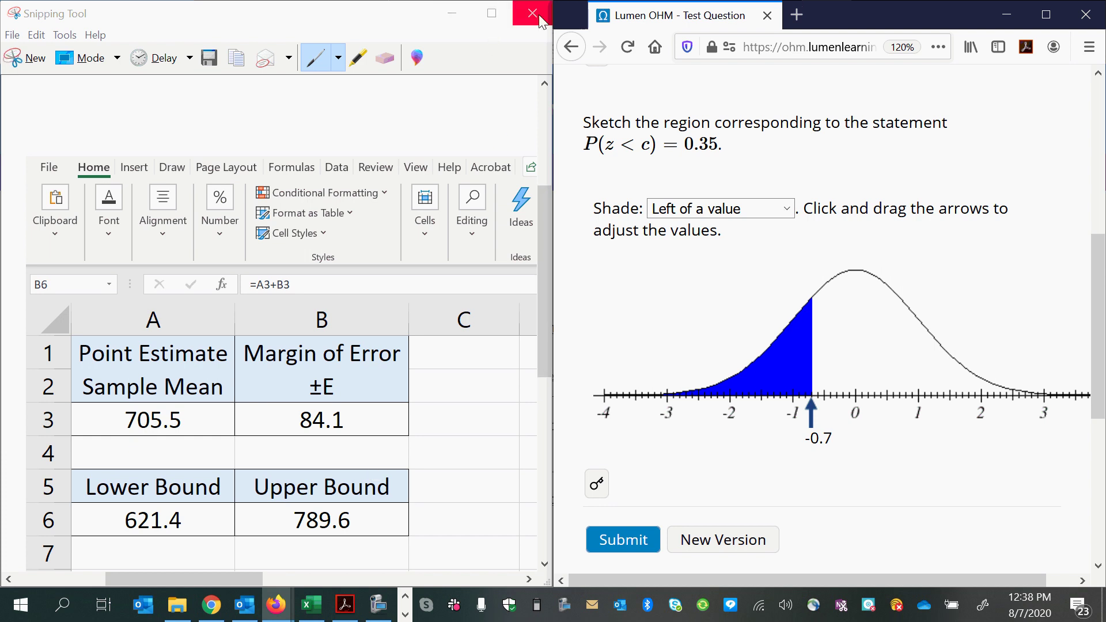
Enter Left in A5 and 0.35 in B5 of the Given Area table.
{"action": "left_click", "coordinate": [377, 604]}
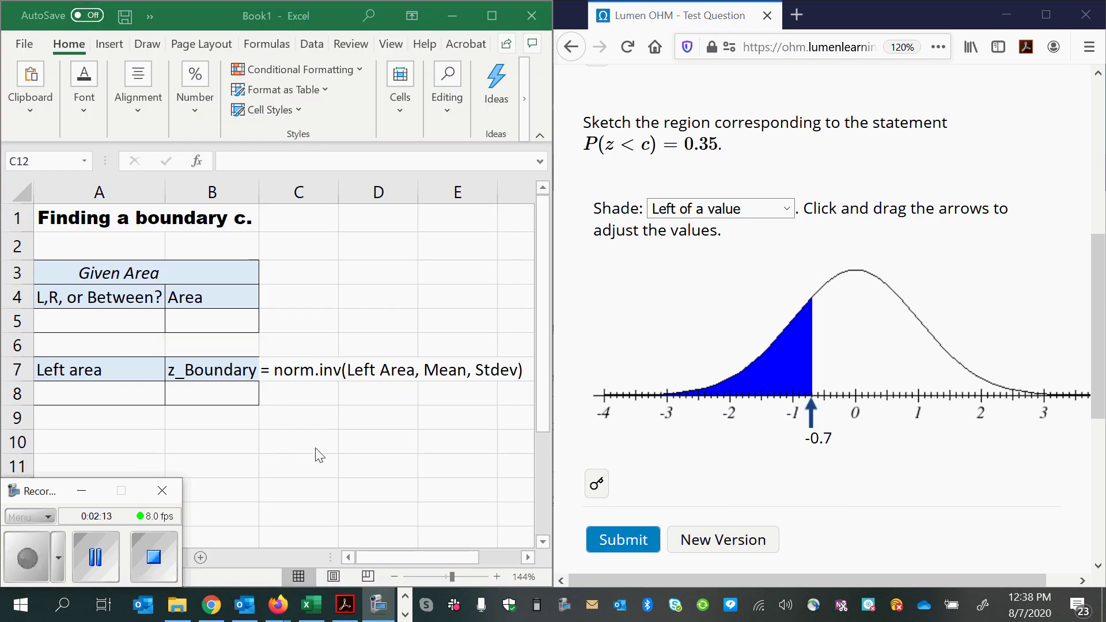
{"action": "left_click", "coordinate": [129, 327]}
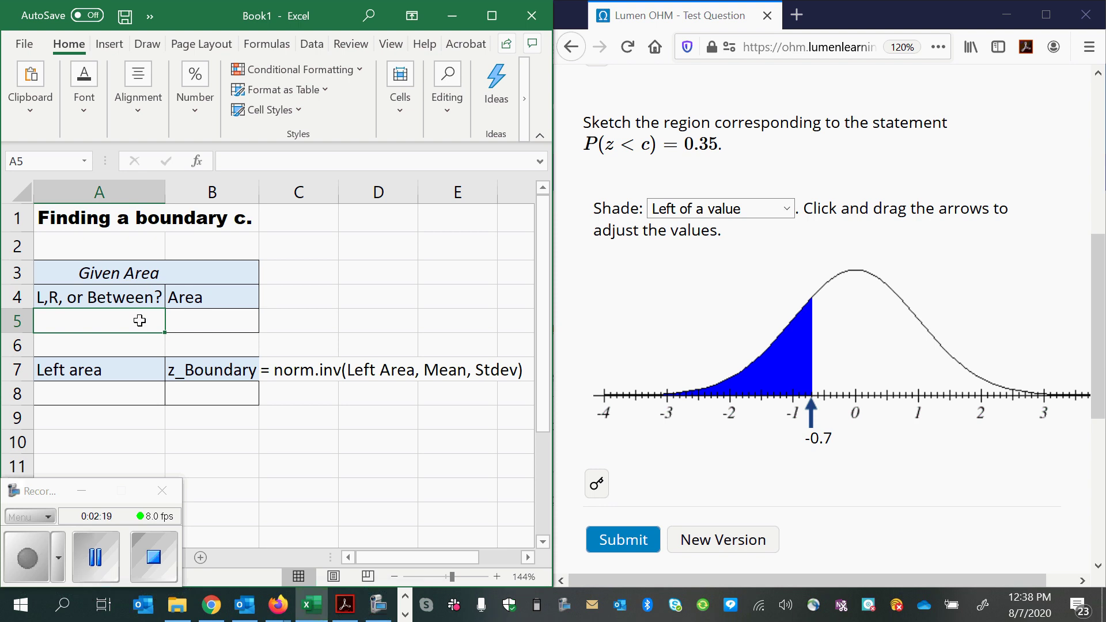
{"action": "left_click", "coordinate": [103, 299]}
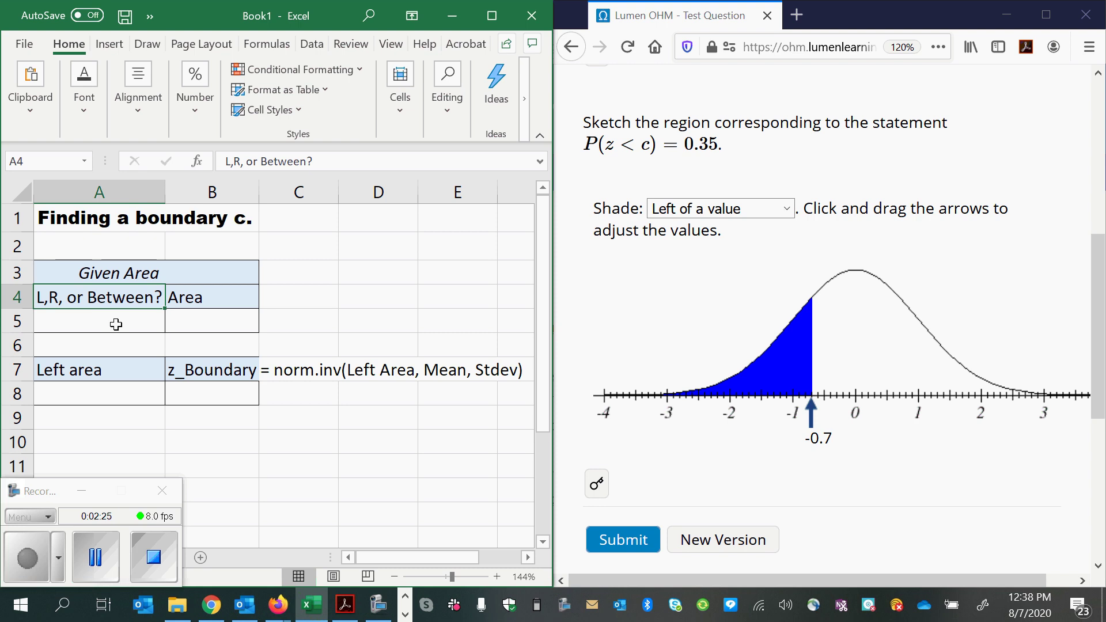
{"action": "left_click", "coordinate": [116, 324]}
{"action": "type", "text": "Left"}
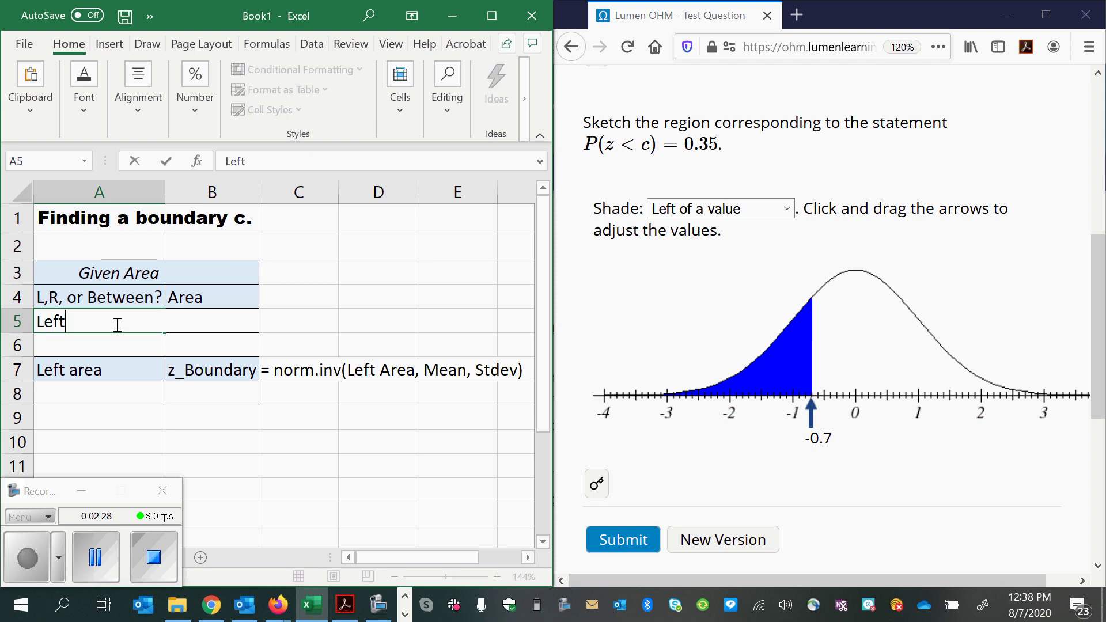
{"action": "key", "text": "Tab"}
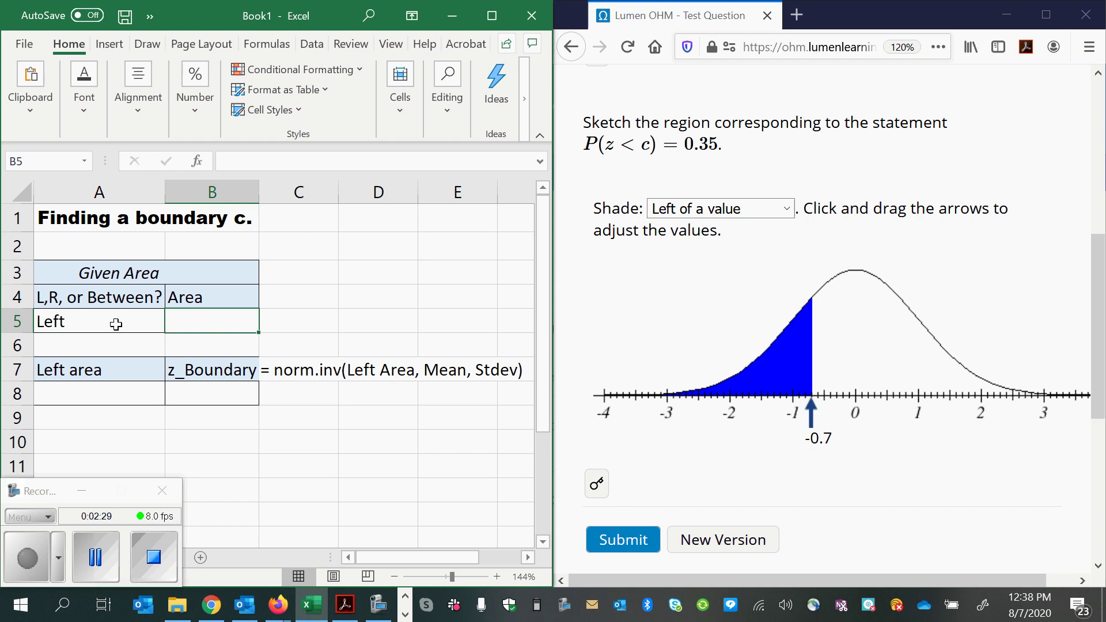
{"action": "type", "text": "0.35"}
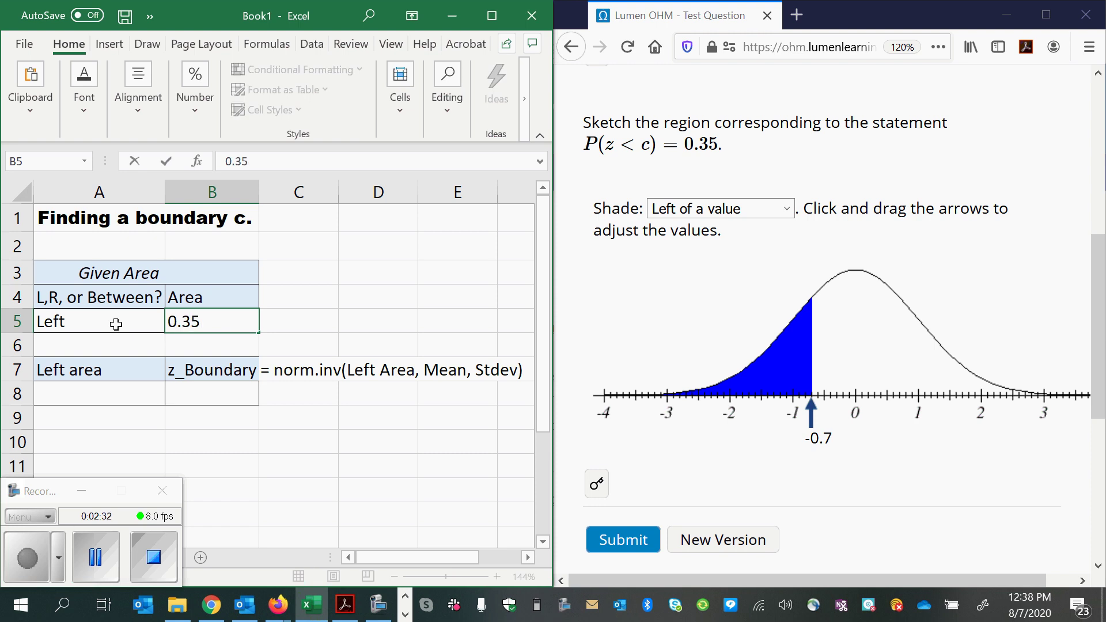
{"action": "key", "text": "Return"}
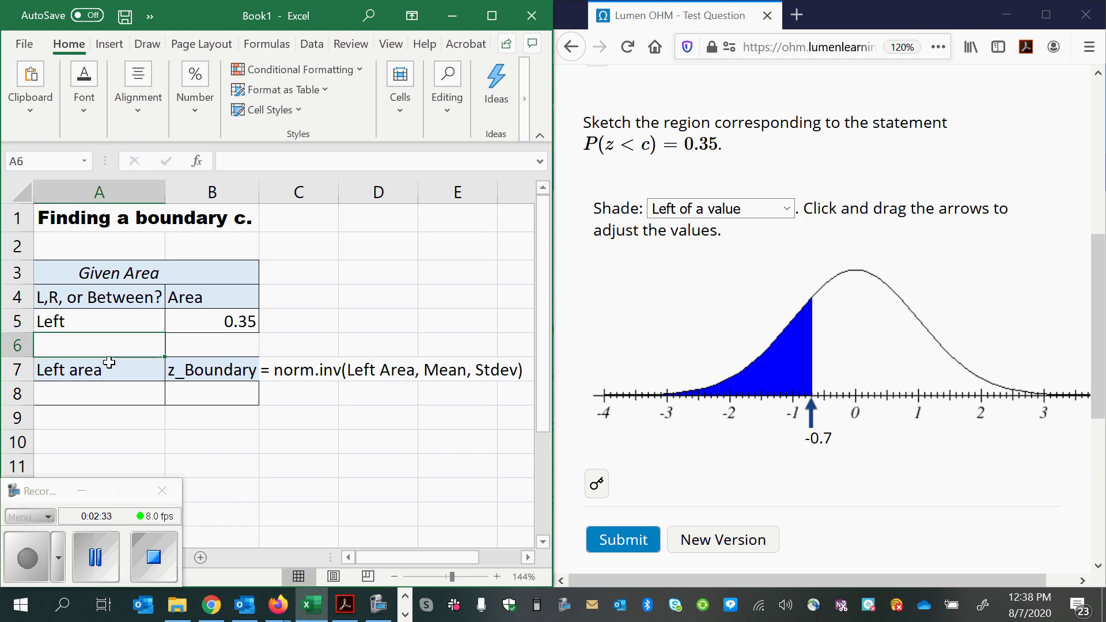
{"action": "left_click", "coordinate": [113, 391]}
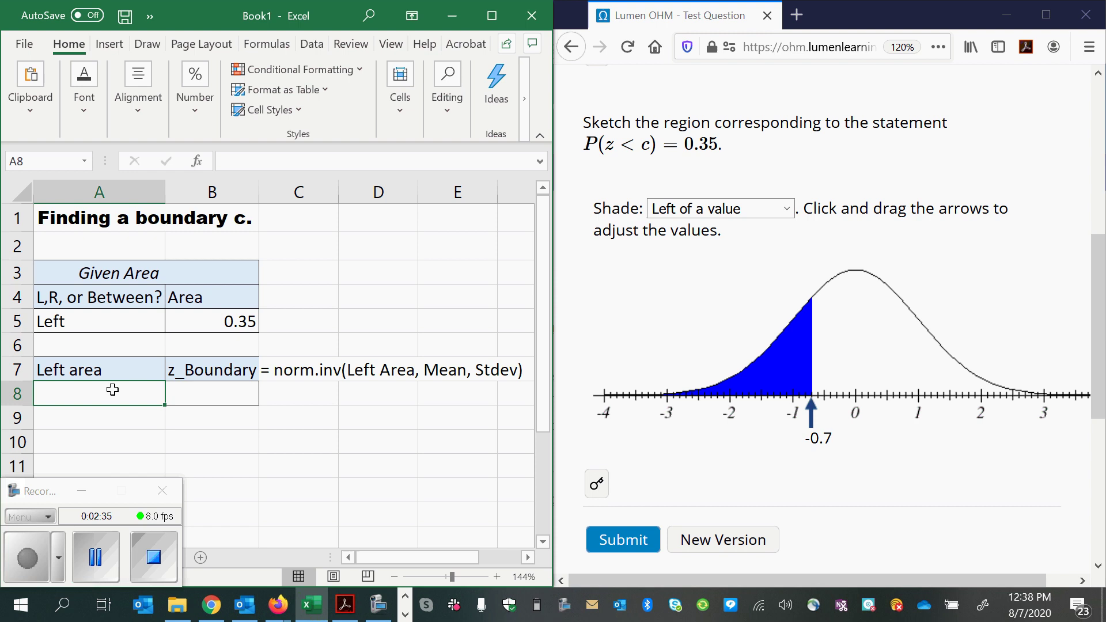
Make A8 reference the 0.35 area from B5.
{"action": "type", "text": "="}
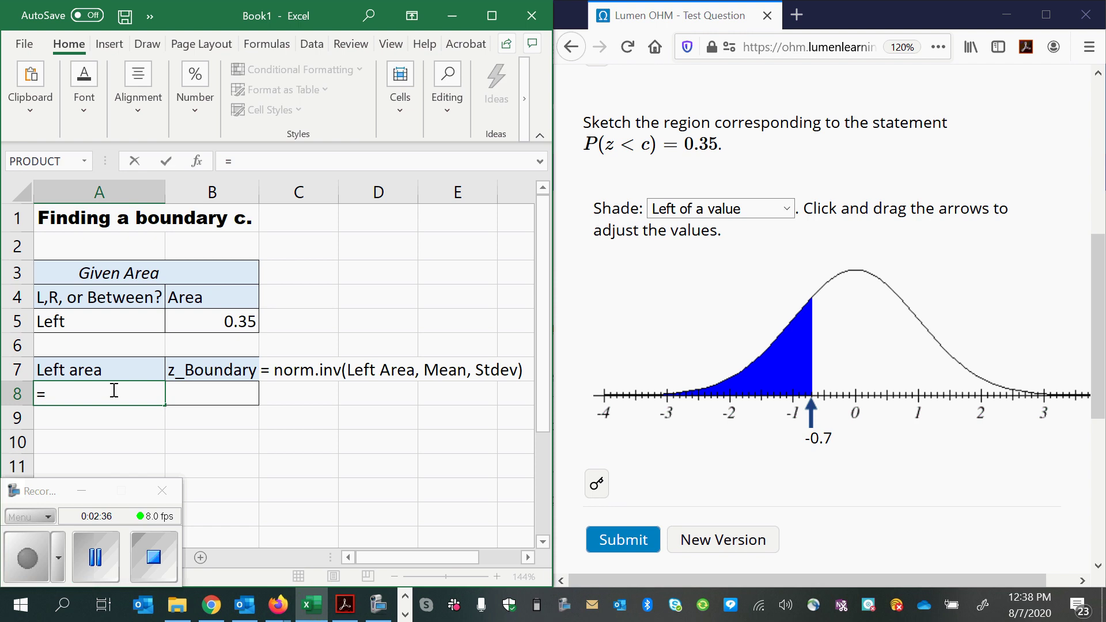
{"action": "left_click", "coordinate": [244, 321]}
{"action": "key", "text": "Return"}
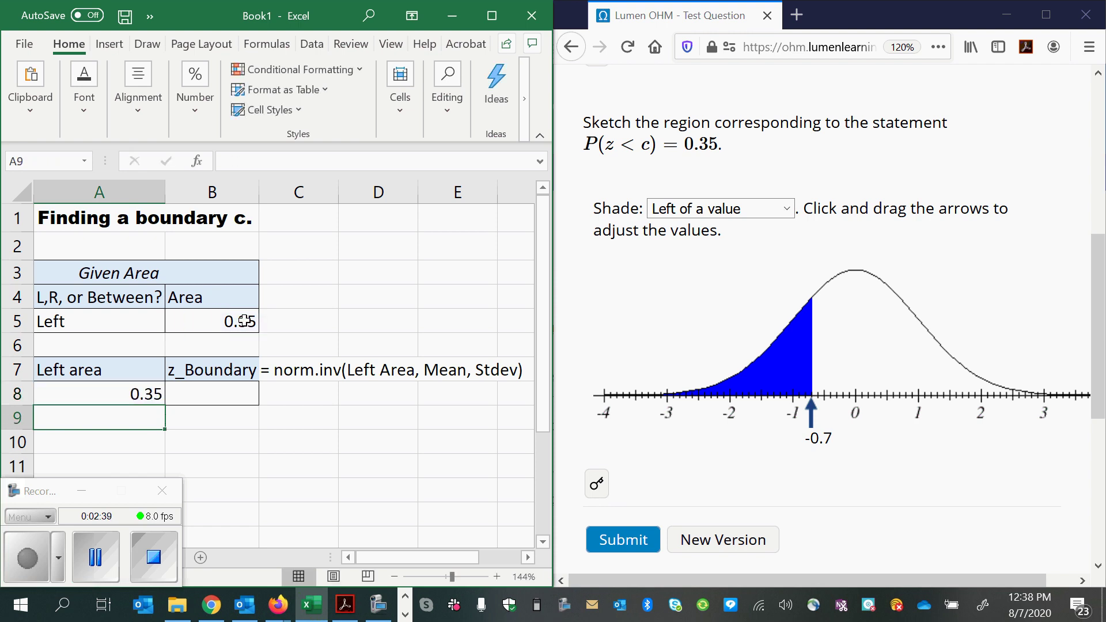
{"action": "left_click", "coordinate": [118, 394]}
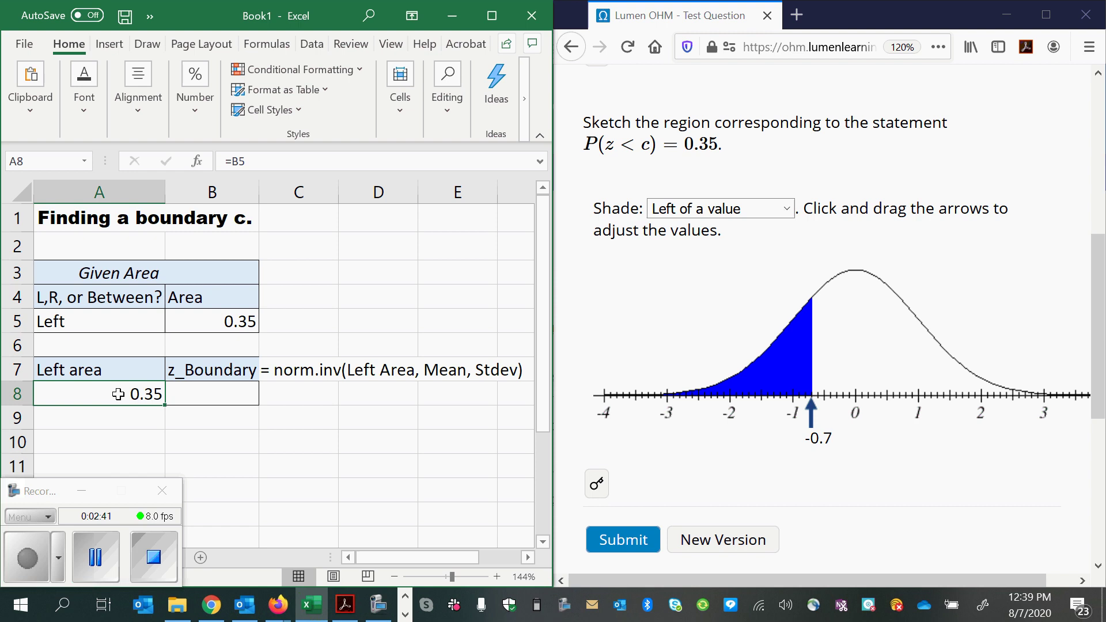
Enter =NORM.INV(A8,0,1) in B8, giving a z-boundary of −0.3853205.
{"action": "left_click", "coordinate": [197, 402]}
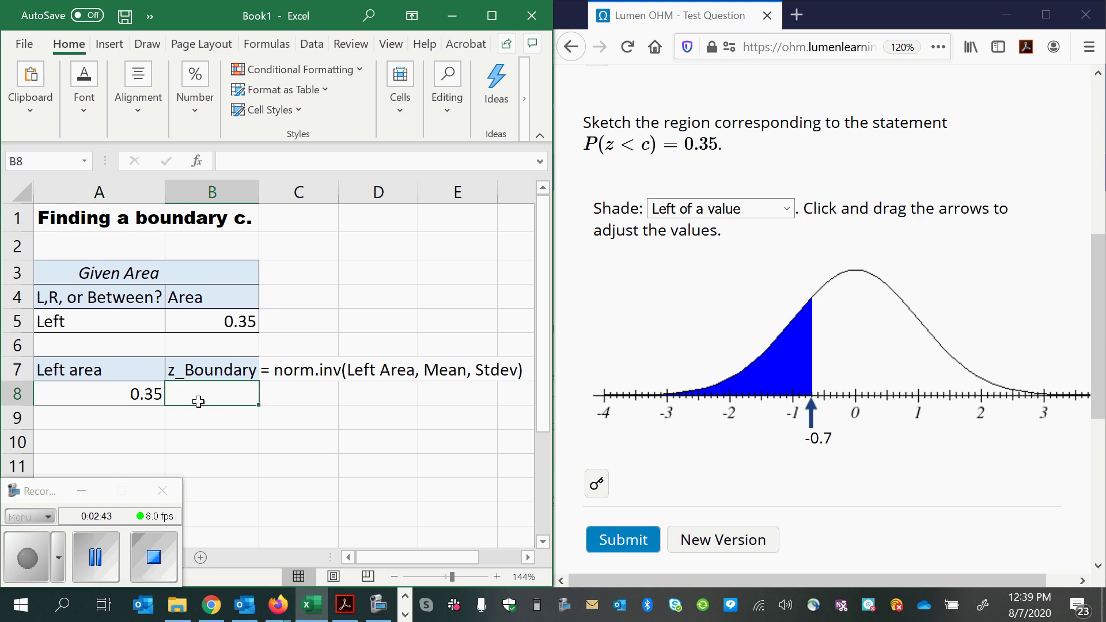
{"action": "type", "text": "=norm"}
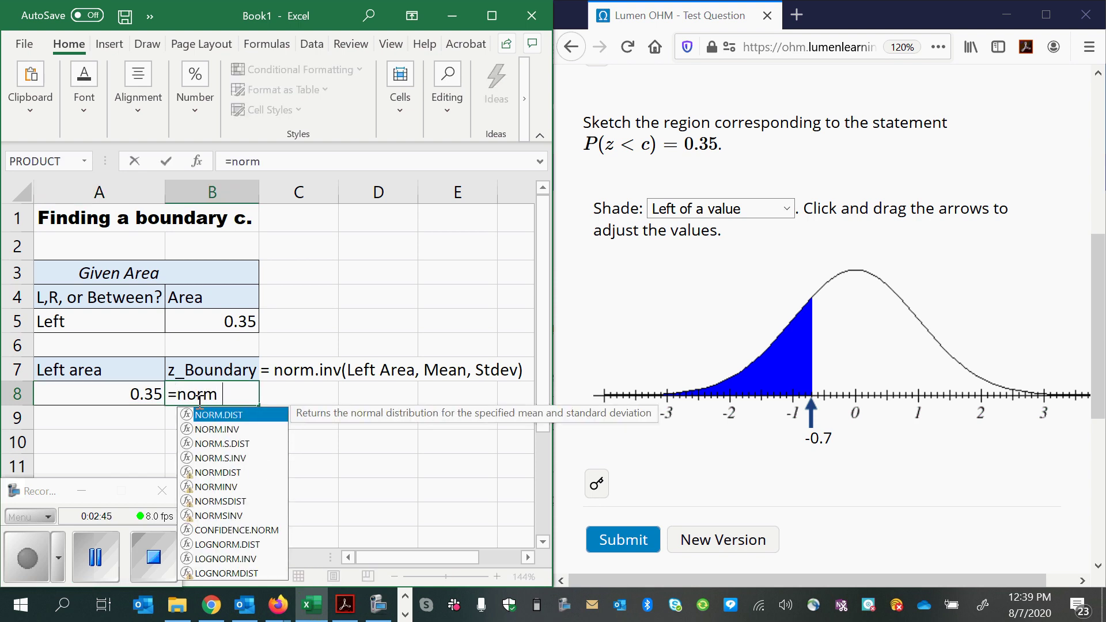
{"action": "type", "text": ".inv("}
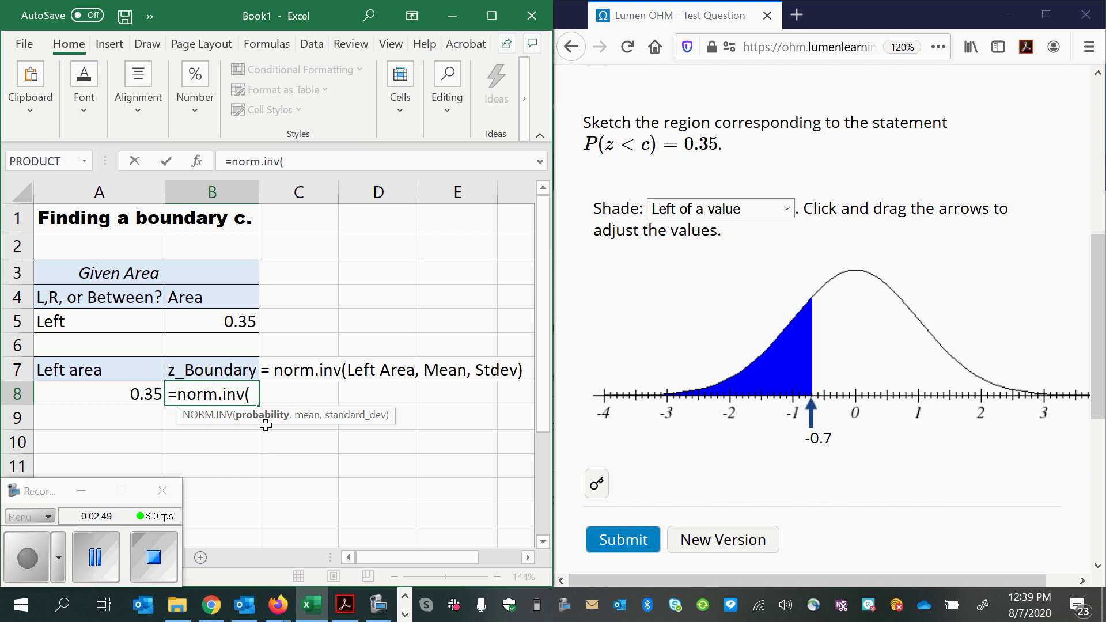
{"action": "left_click", "coordinate": [104, 393]}
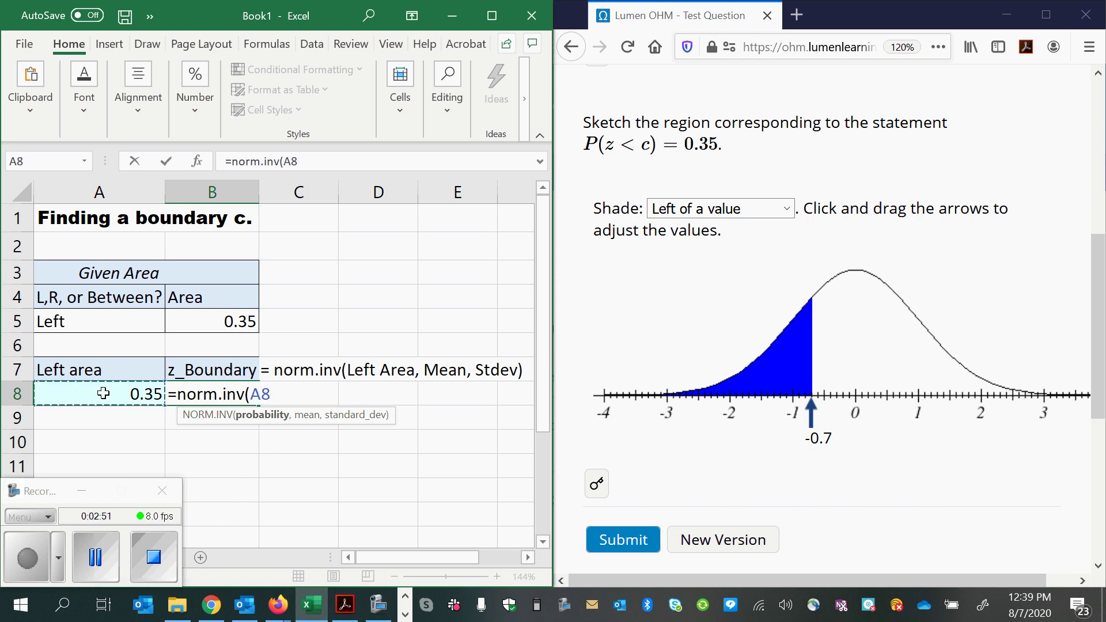
{"action": "type", "text": ","}
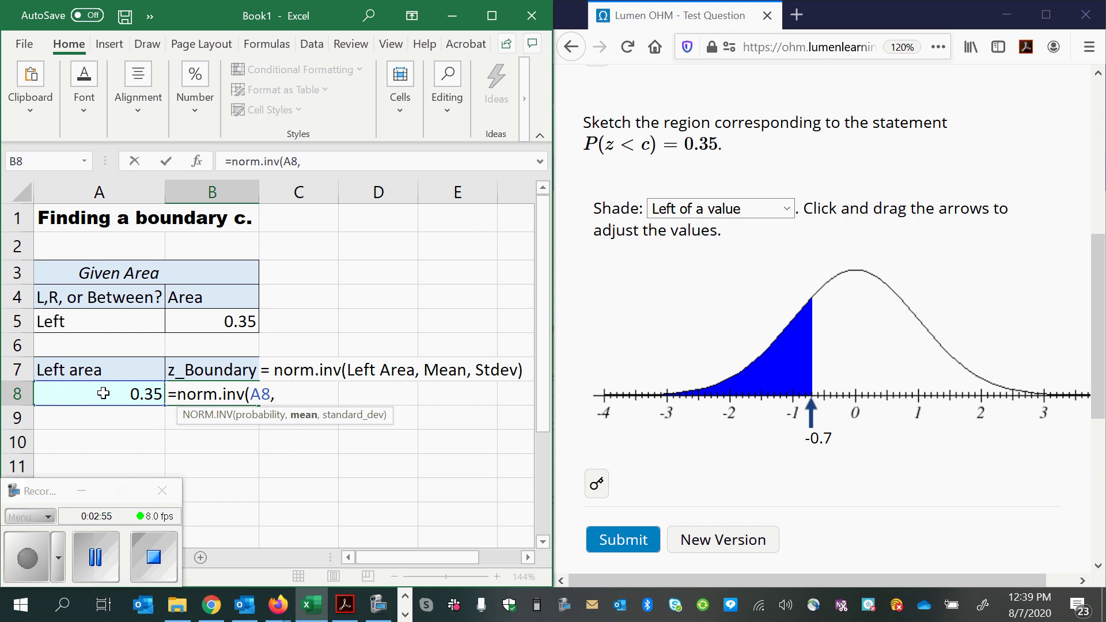
{"action": "type", "text": "0"}
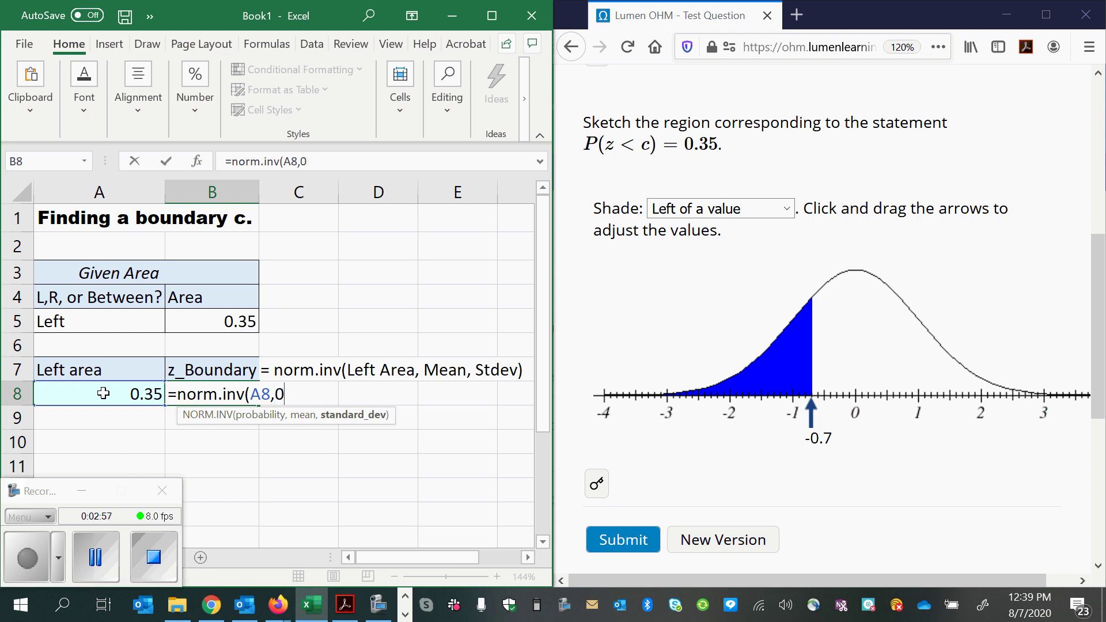
{"action": "type", "text": ",1)"}
{"action": "key", "text": "Return"}
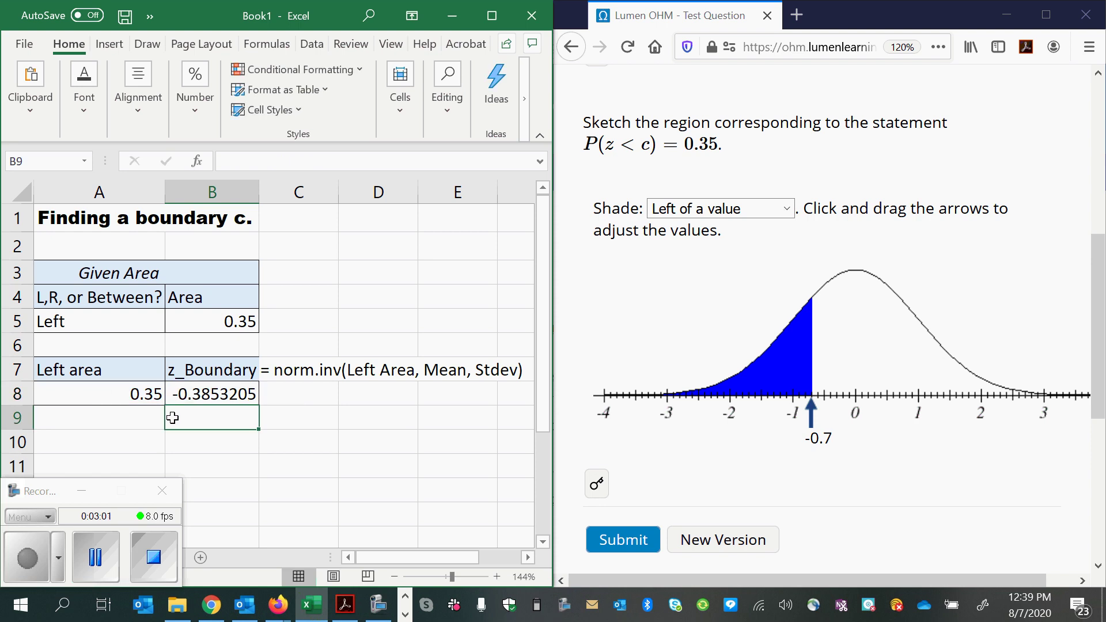
{"action": "left_click", "coordinate": [228, 400]}
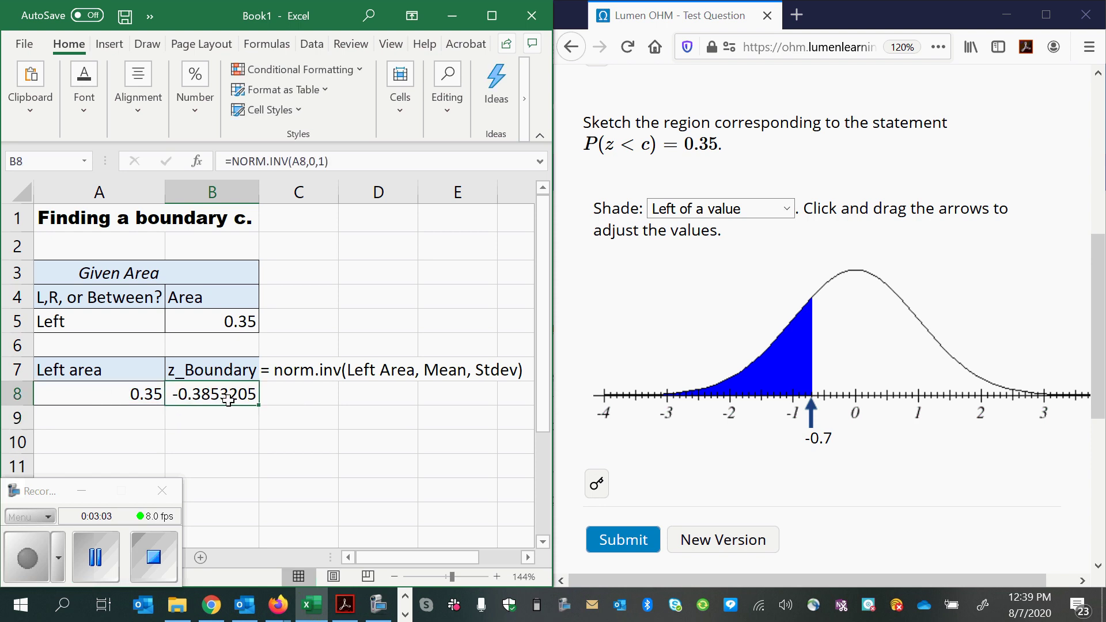
Open Format Cells for B8 and pick the Number category.
{"action": "right_click", "coordinate": [189, 398]}
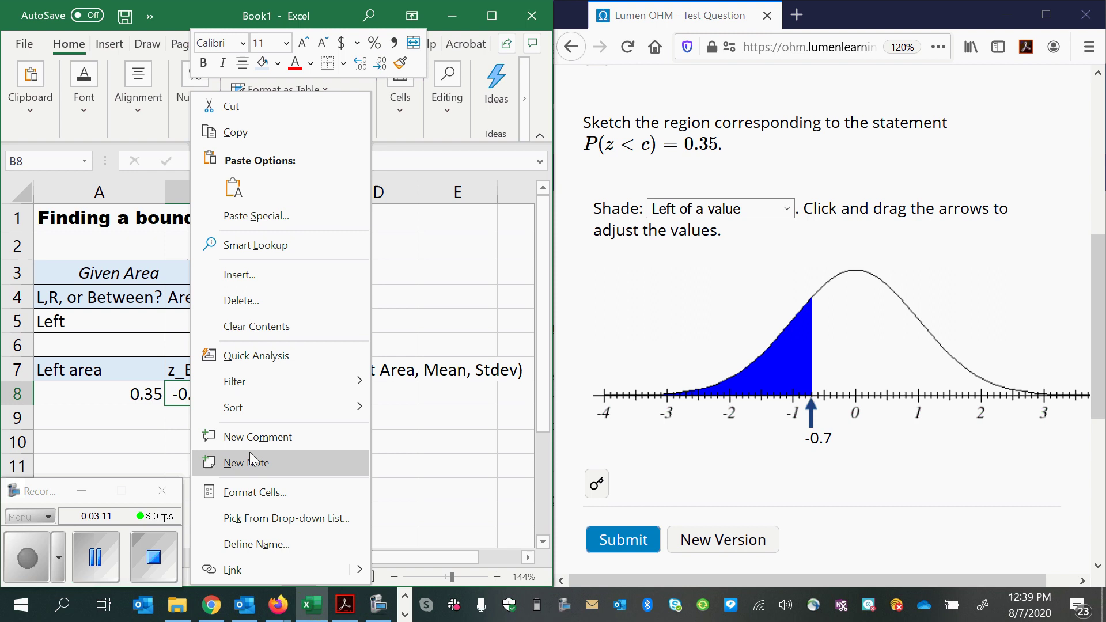
{"action": "left_click", "coordinate": [253, 492]}
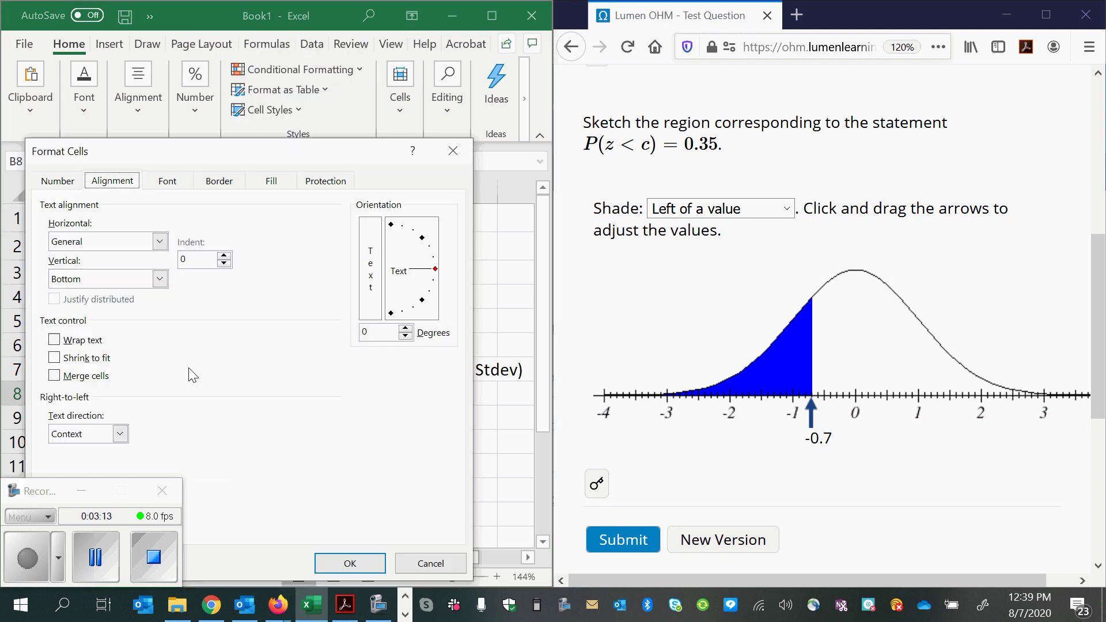
{"action": "left_click", "coordinate": [58, 181]}
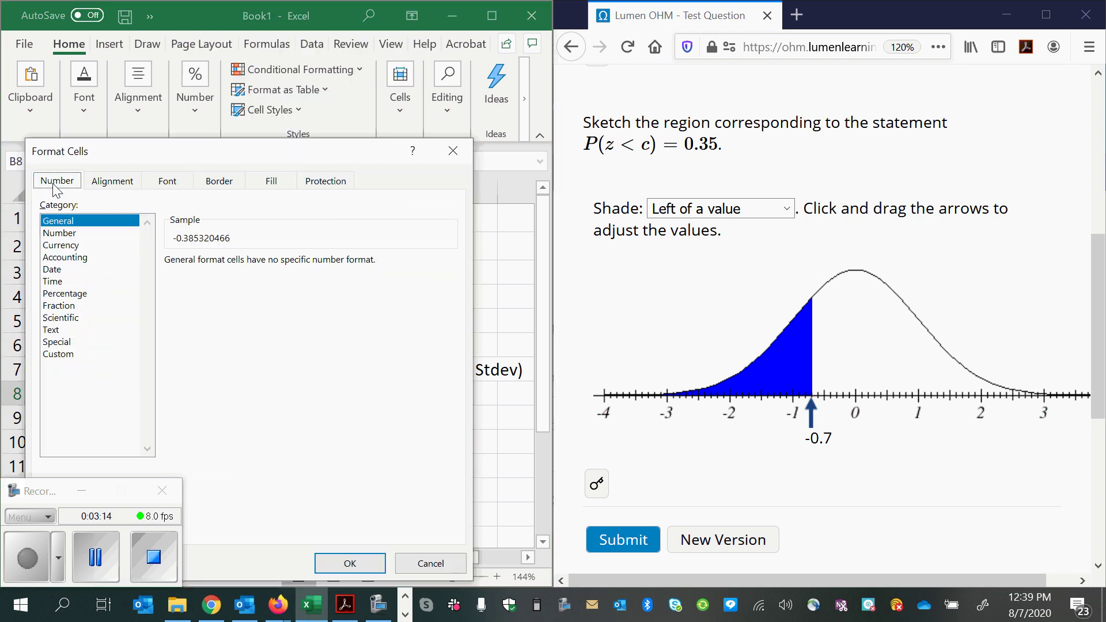
{"action": "left_click", "coordinate": [60, 233]}
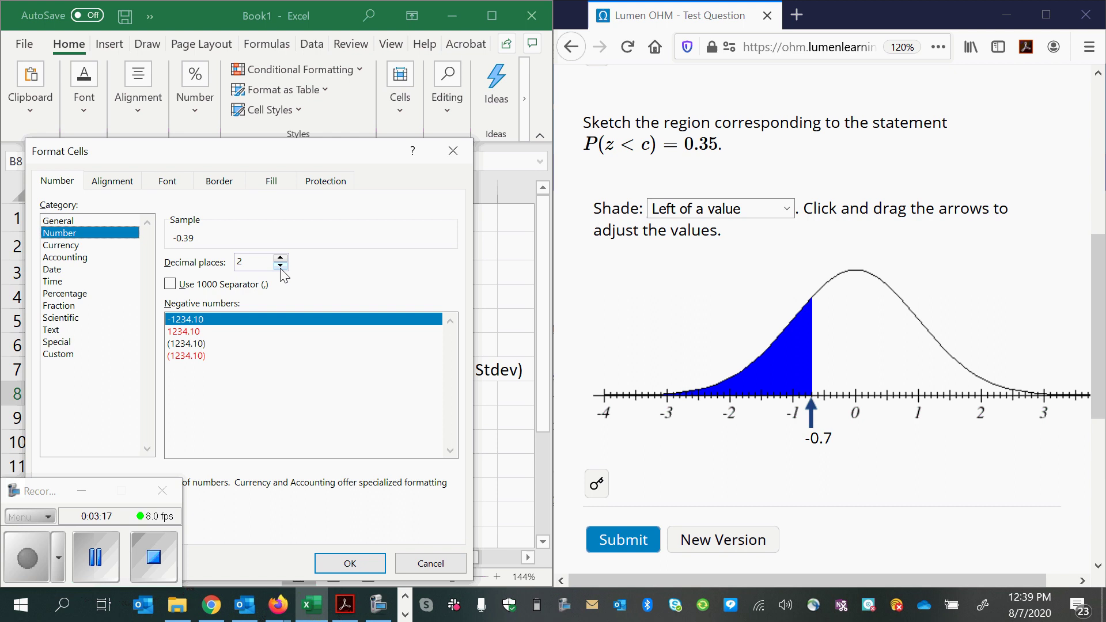
Round B8 to one decimal place so it reads −0.4.
{"action": "left_click", "coordinate": [281, 266]}
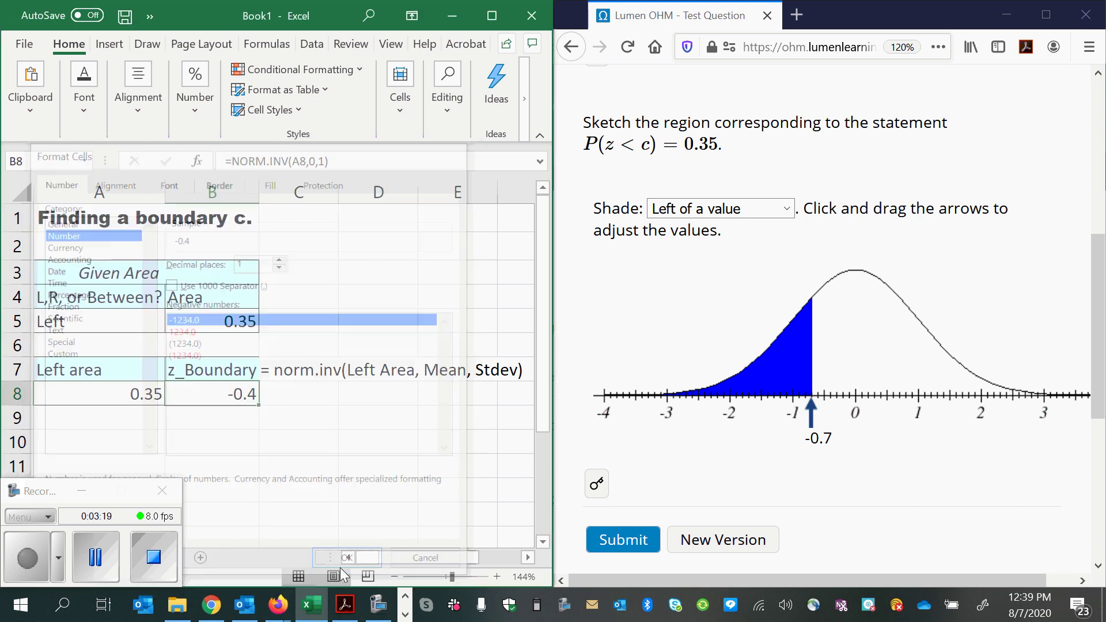
{"action": "left_click", "coordinate": [320, 494]}
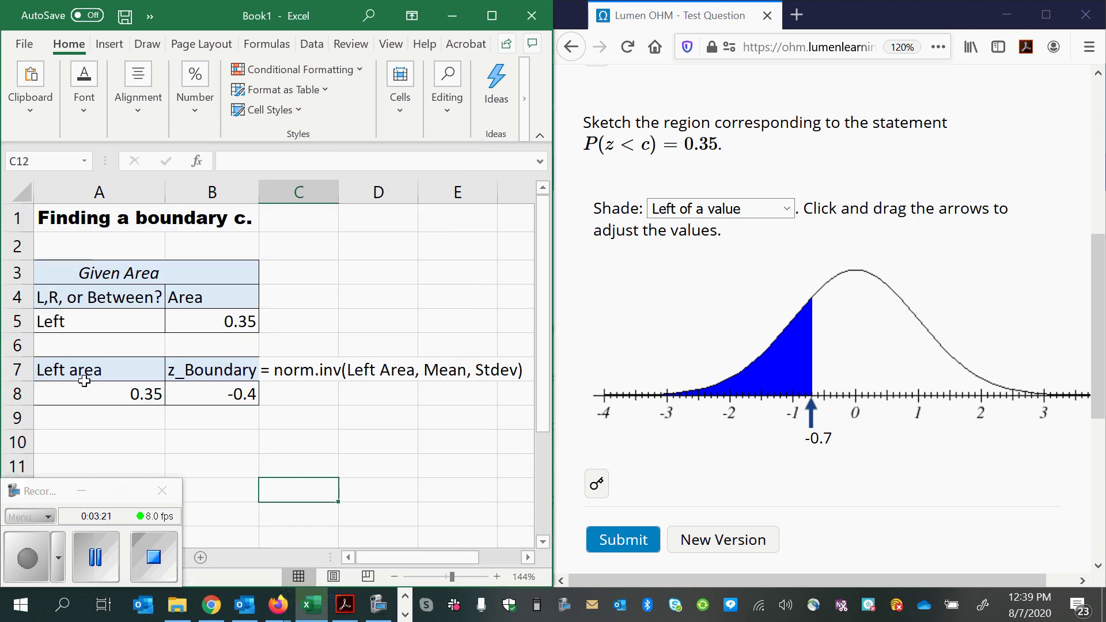
{"action": "left_click_drag", "start_coordinate": [70, 373], "coordinate": [138, 390]}
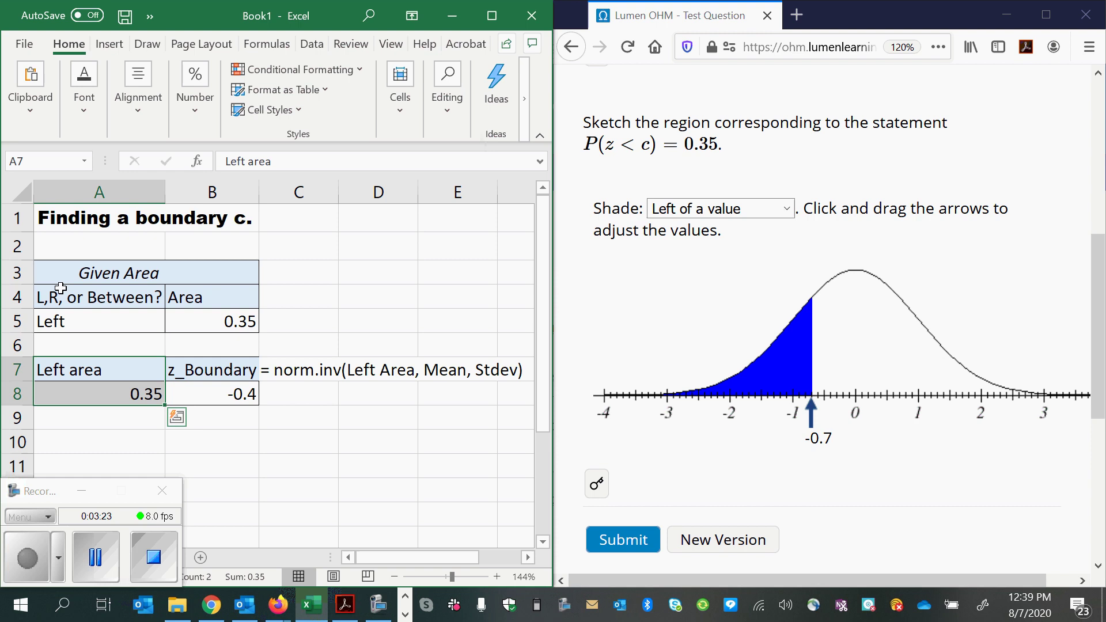
Center the Left/0.35 cells in row 5 and the 0.35/−0.4 cells in row 8.
{"action": "left_click_drag", "start_coordinate": [49, 320], "coordinate": [205, 321]}
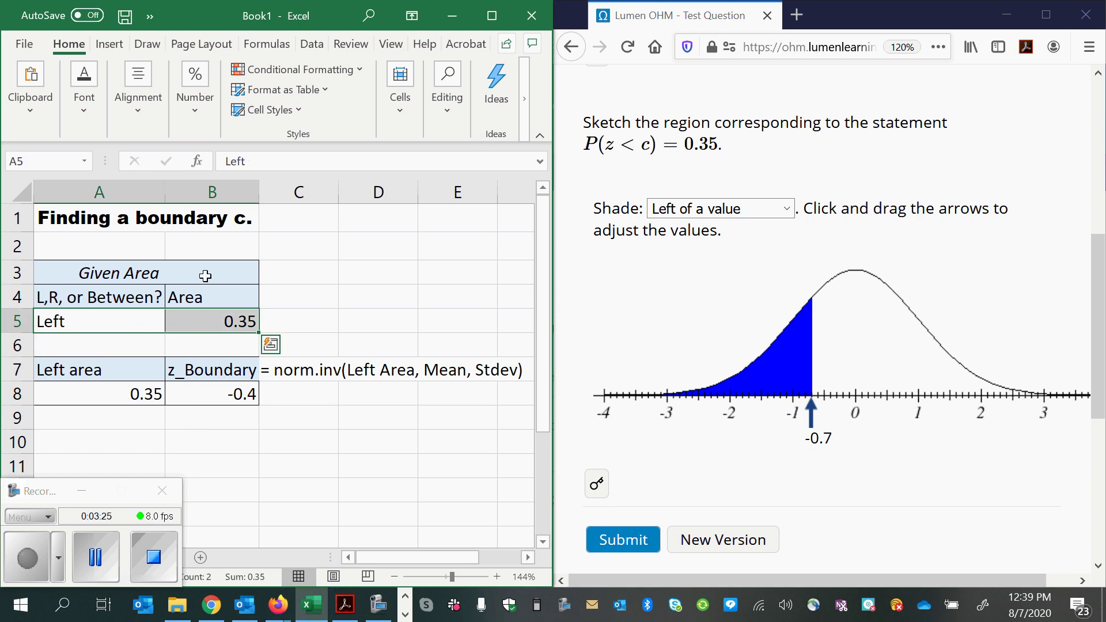
{"action": "left_click", "coordinate": [137, 124]}
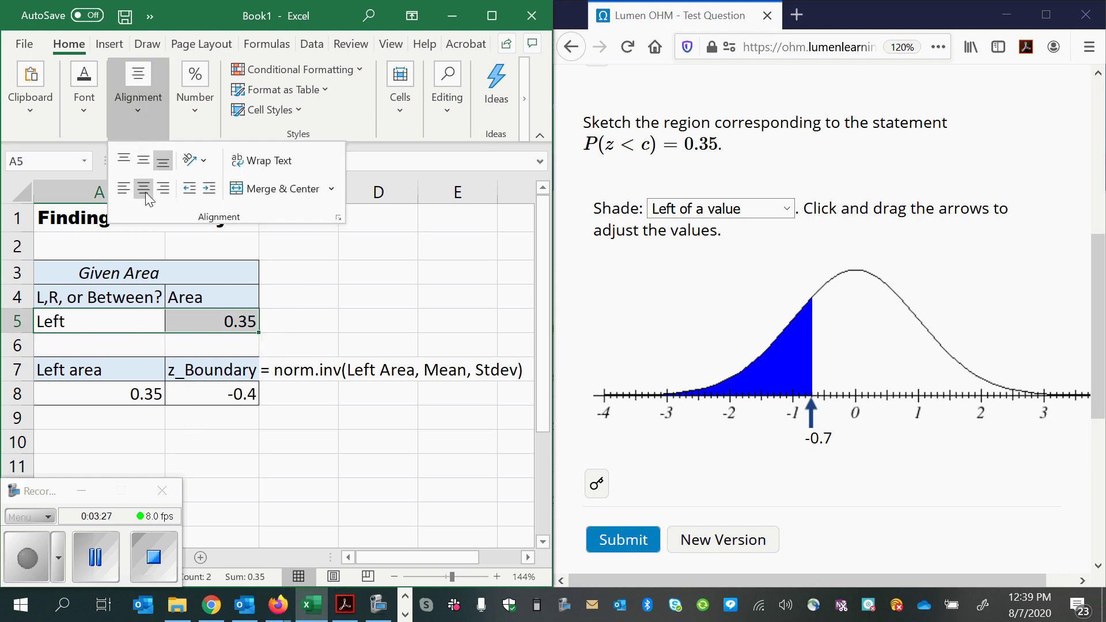
{"action": "left_click", "coordinate": [144, 188]}
{"action": "left_click", "coordinate": [144, 396]}
{"action": "left_click_drag", "start_coordinate": [146, 396], "coordinate": [224, 396]}
{"action": "left_click", "coordinate": [133, 85]}
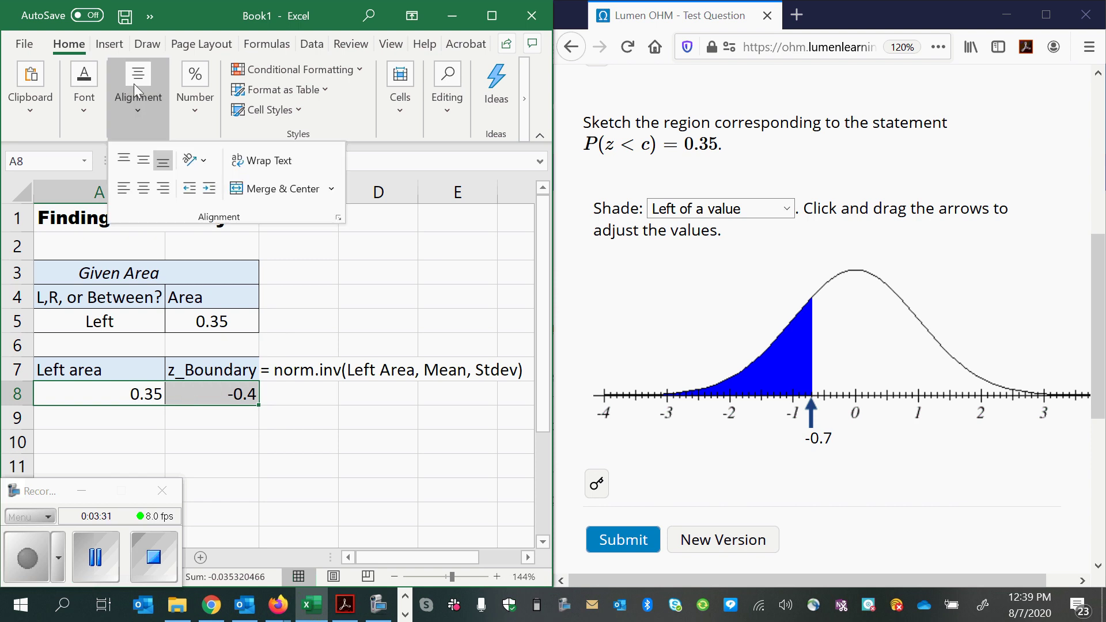
{"action": "left_click", "coordinate": [144, 188]}
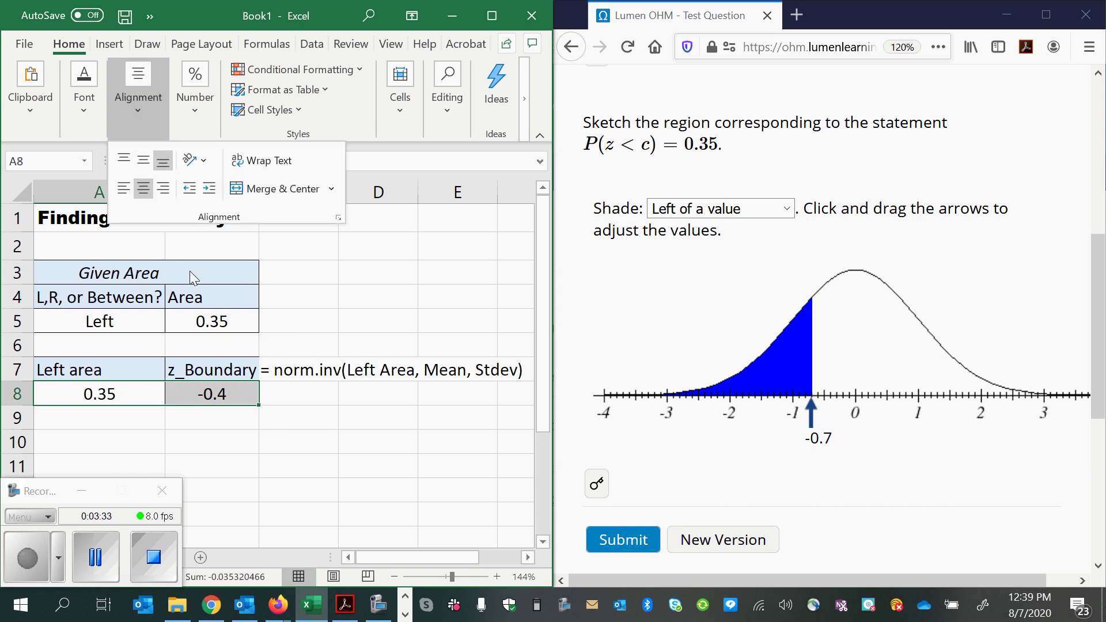
Move the 0.35 sketch's boundary from −0.7 to −0.4 and submit the answer.
{"action": "left_click", "coordinate": [694, 471]}
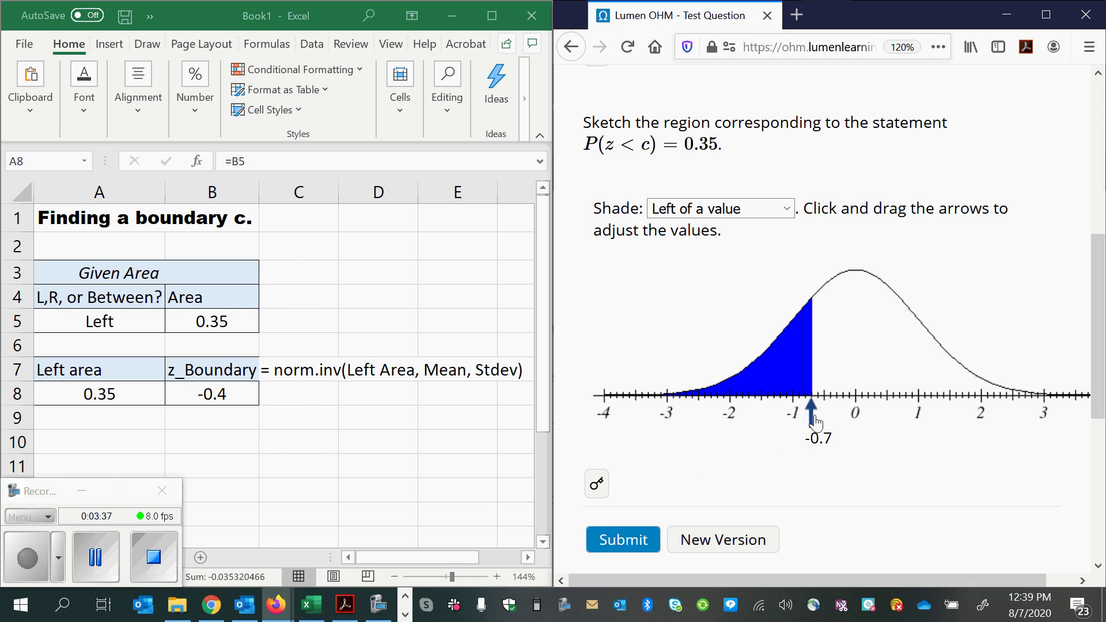
{"action": "left_click_drag", "start_coordinate": [815, 422], "coordinate": [837, 422]}
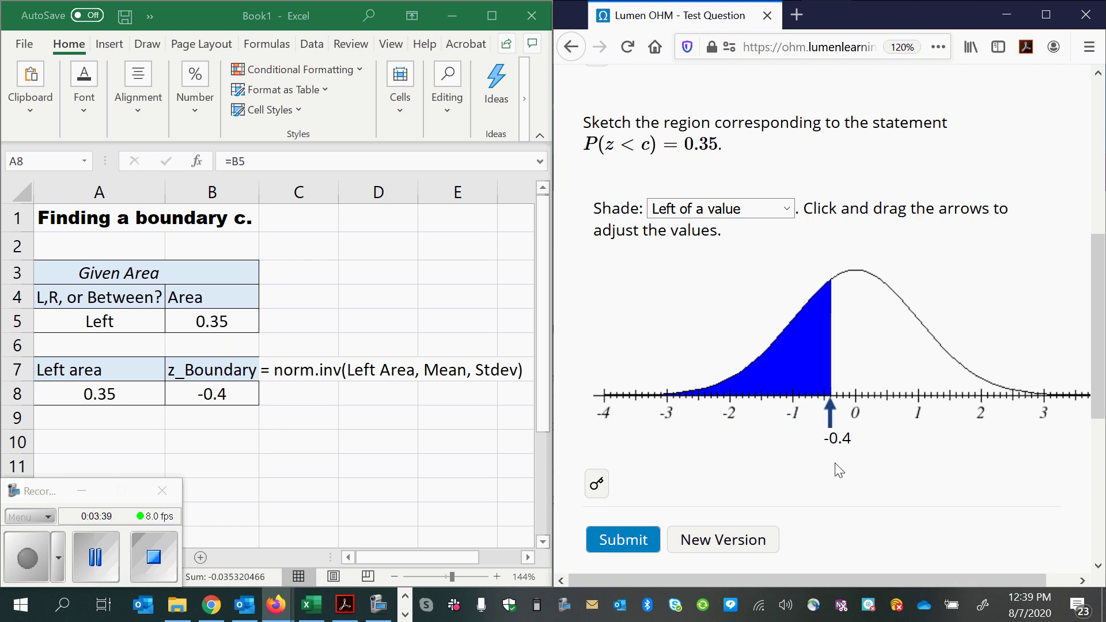
{"action": "left_click", "coordinate": [634, 553]}
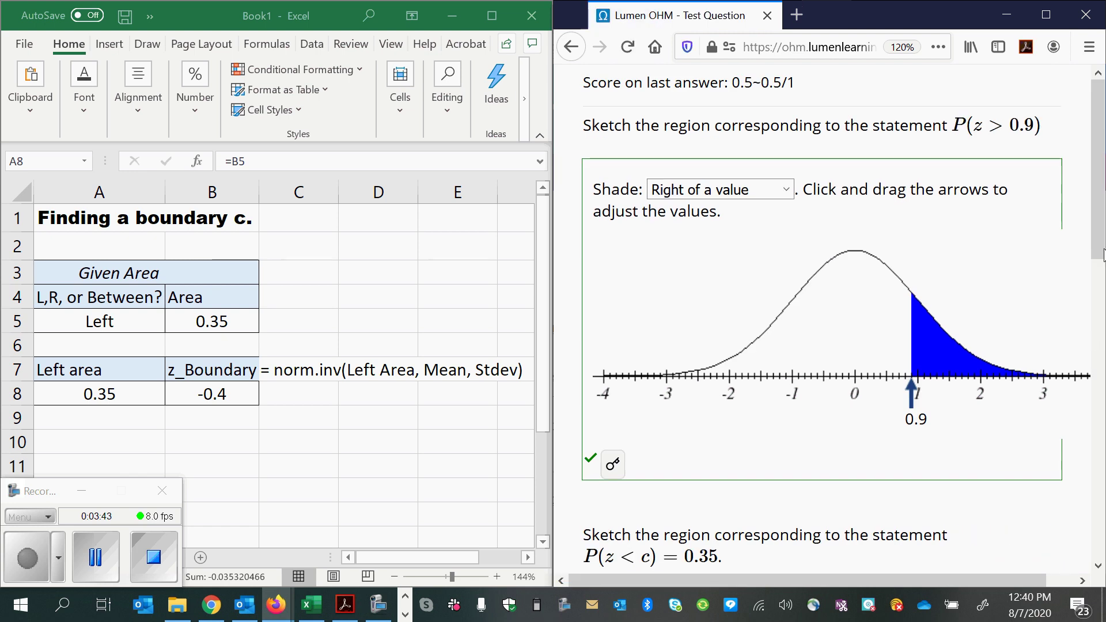
{"action": "left_click_drag", "start_coordinate": [1102, 254], "coordinate": [1102, 371]}
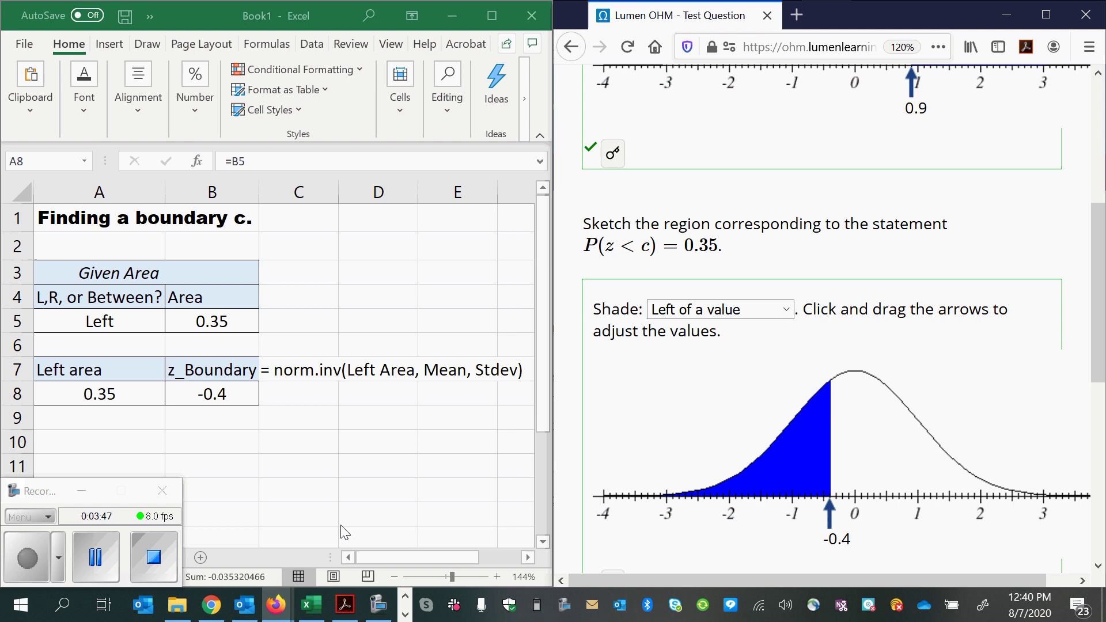
{"action": "left_click", "coordinate": [73, 560]}
{"action": "left_click", "coordinate": [40, 544]}
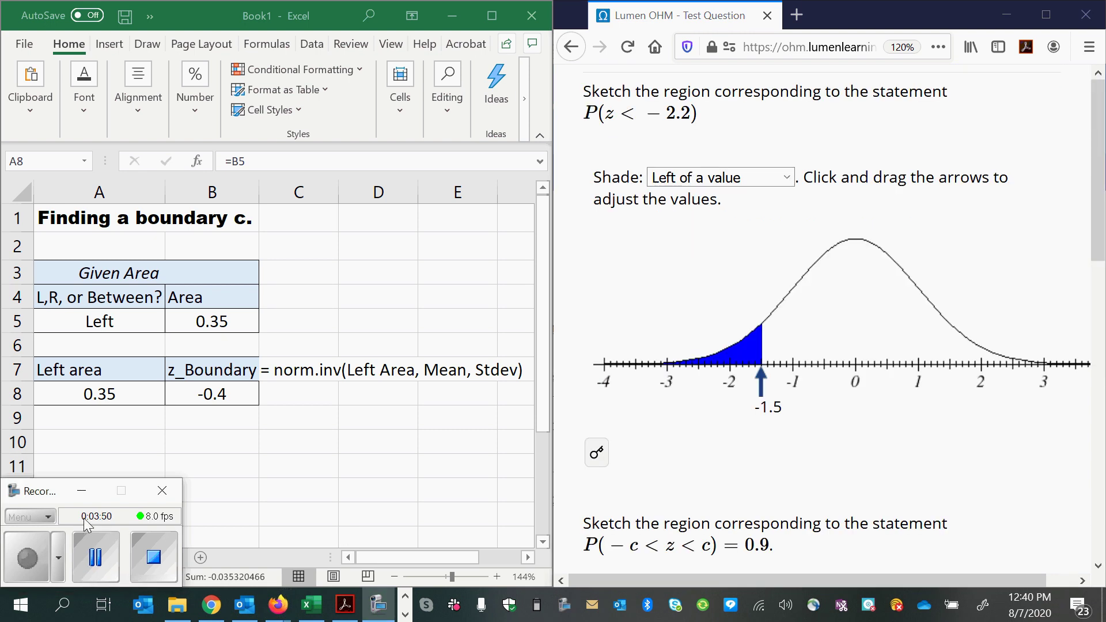
Shade the P(z < −2.2) curve left of −2.2, then scroll to the 0.9 between-question.
{"action": "left_click", "coordinate": [1100, 199]}
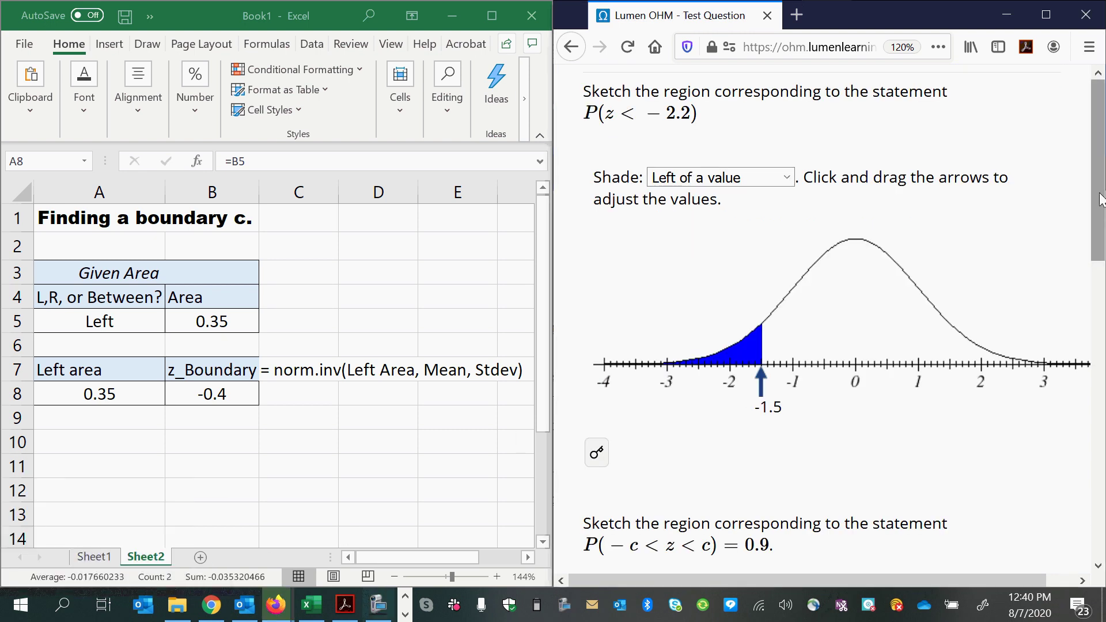
{"action": "left_click_drag", "start_coordinate": [1100, 199], "coordinate": [1101, 199]}
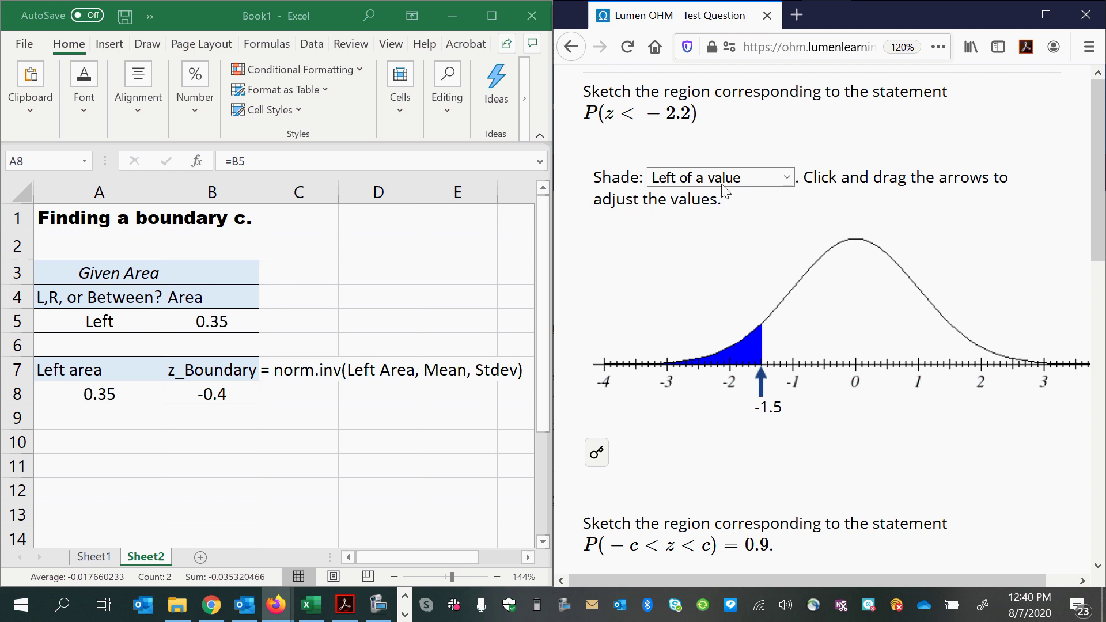
{"action": "left_click", "coordinate": [787, 179]}
{"action": "left_click", "coordinate": [754, 200]}
{"action": "mouse_move", "coordinate": [767, 388]}
{"action": "left_mouse_down"}
{"action": "mouse_move", "coordinate": [782, 388]}
{"action": "mouse_move", "coordinate": [718, 398]}
{"action": "left_mouse_up"}
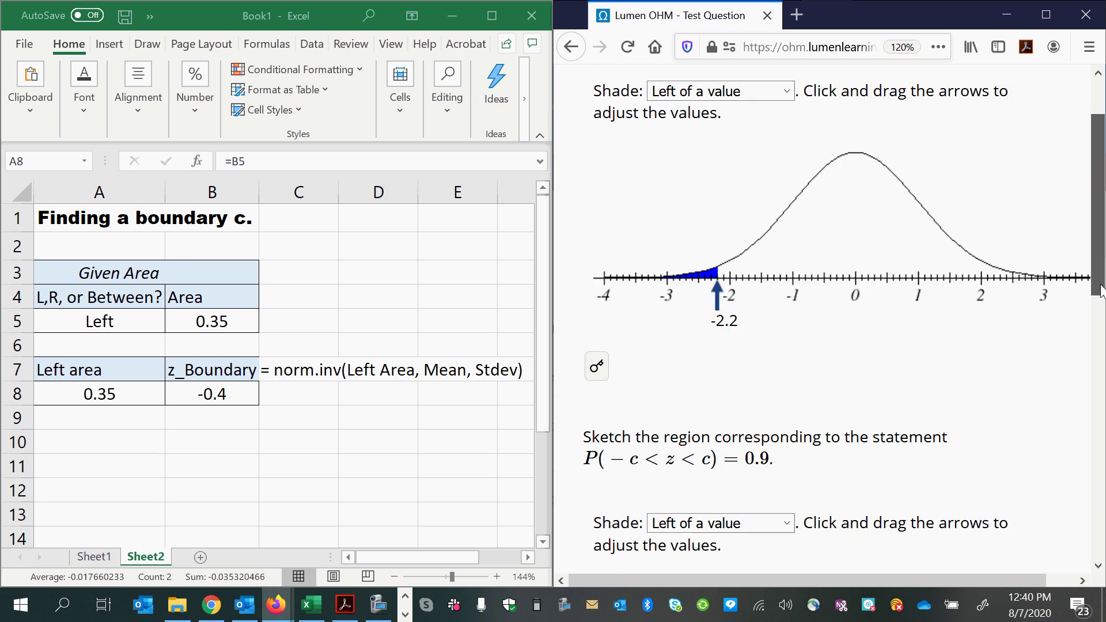
{"action": "left_click_drag", "start_coordinate": [1093, 263], "coordinate": [1096, 363]}
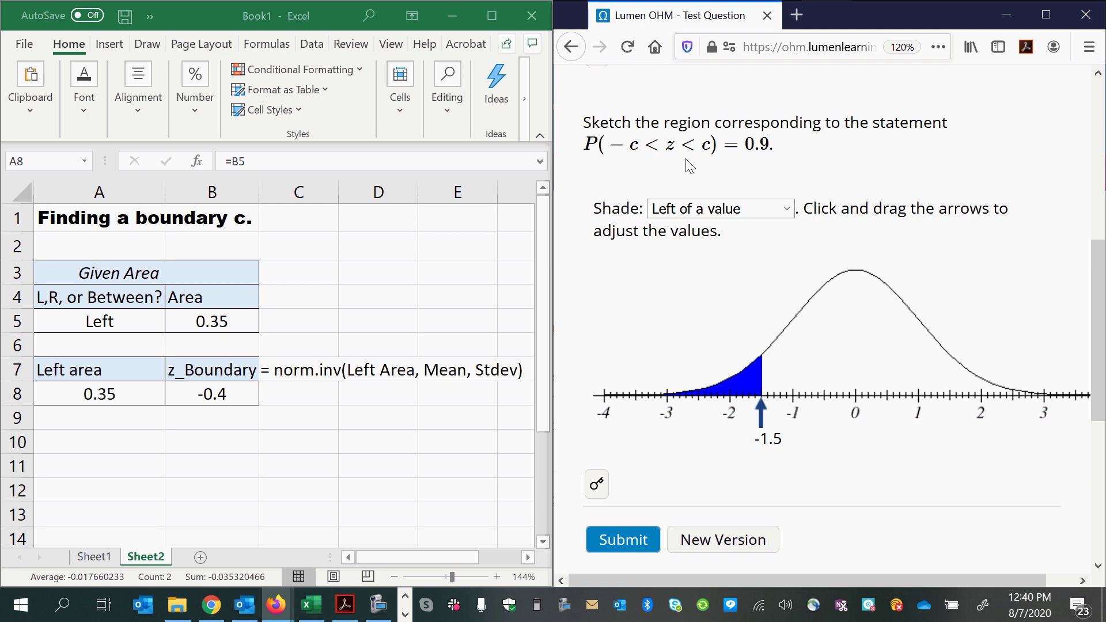
Switch the 0.9 sketch to between-two-values shading, spanning −2.0 to 2.3.
{"action": "left_click", "coordinate": [785, 209]}
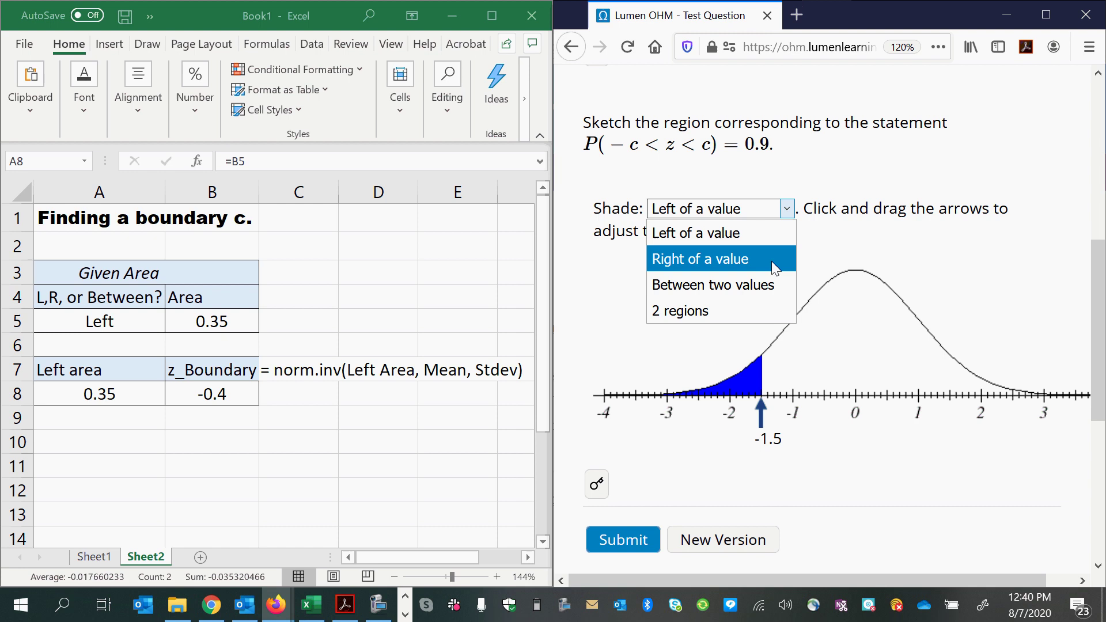
{"action": "left_click", "coordinate": [772, 284]}
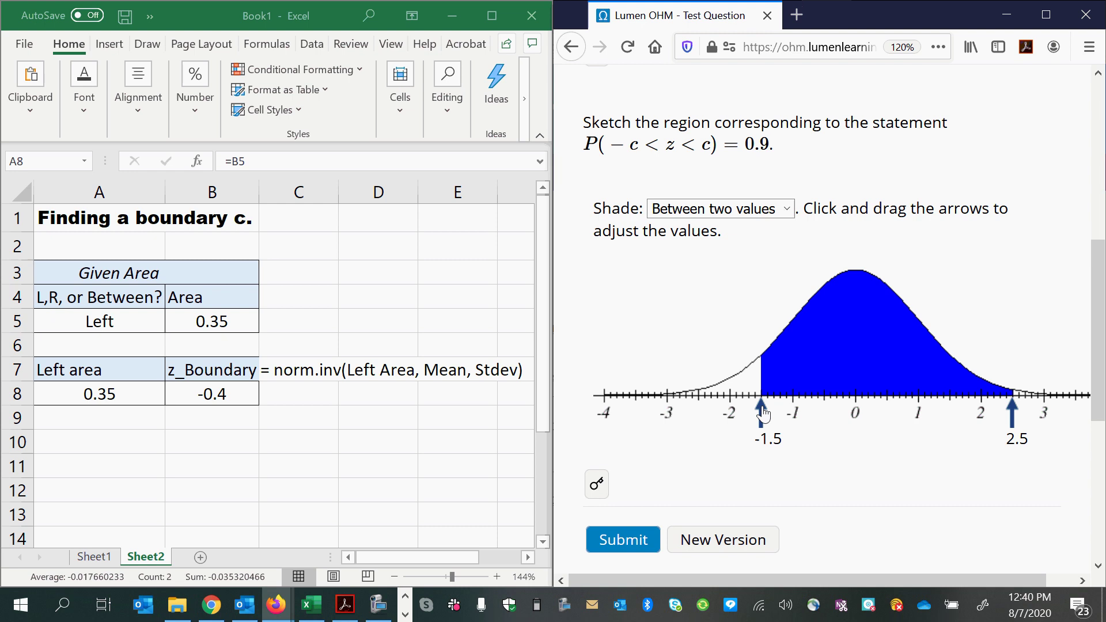
{"action": "left_click_drag", "start_coordinate": [764, 416], "coordinate": [744, 429]}
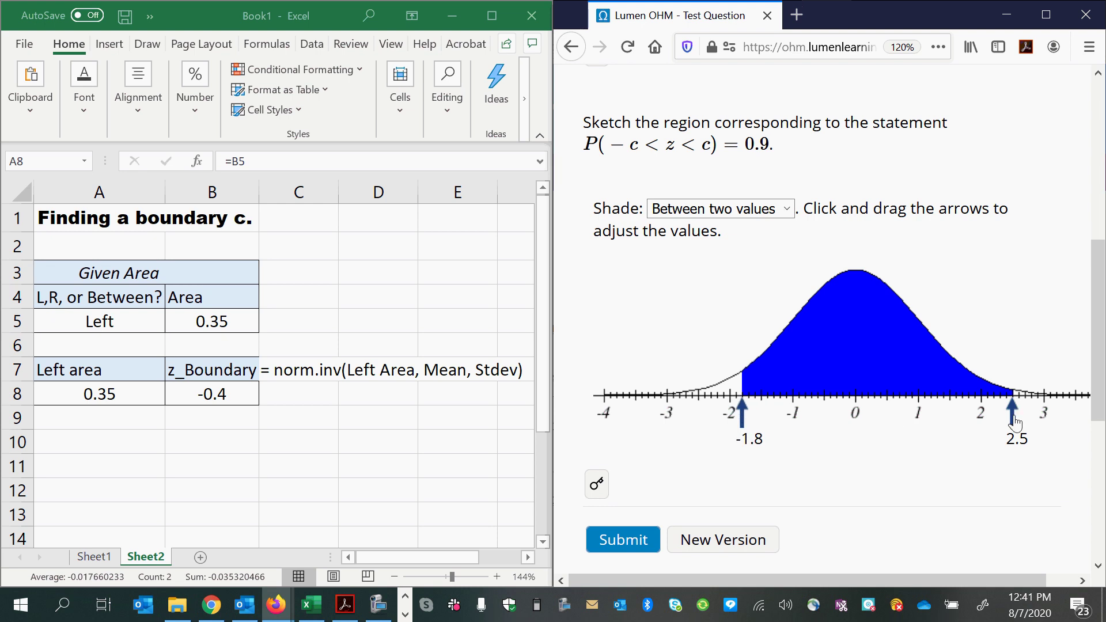
{"action": "left_click_drag", "start_coordinate": [1015, 424], "coordinate": [1003, 425]}
{"action": "left_click_drag", "start_coordinate": [747, 419], "coordinate": [735, 419]}
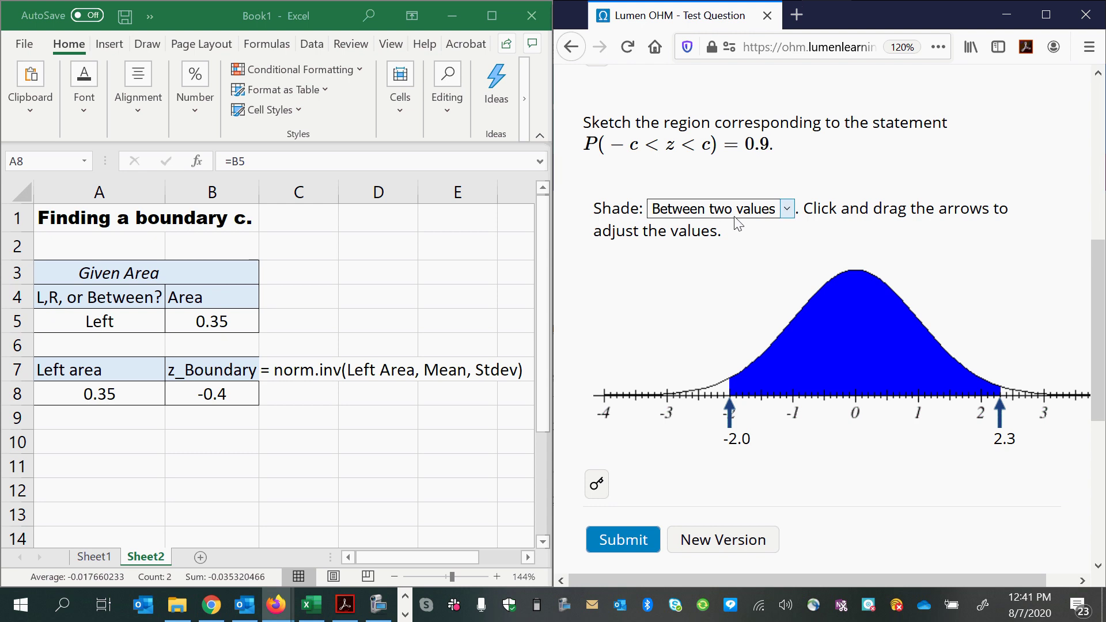
Set the area type in A5 to Between with an area of 0.9 in B5.
{"action": "left_click", "coordinate": [121, 324]}
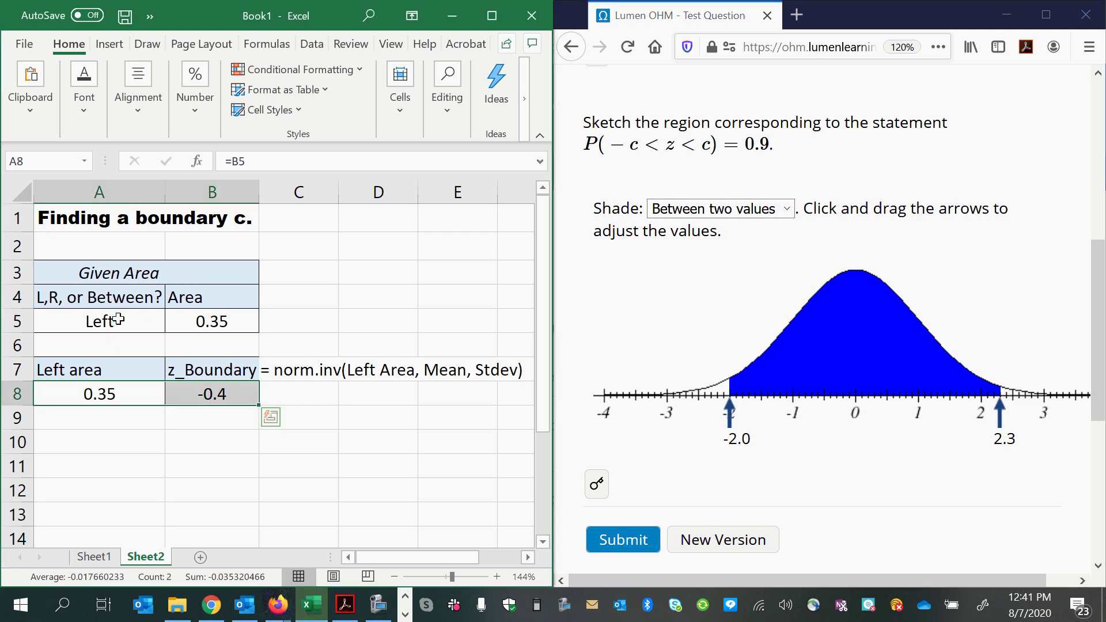
{"action": "type", "text": "Between"}
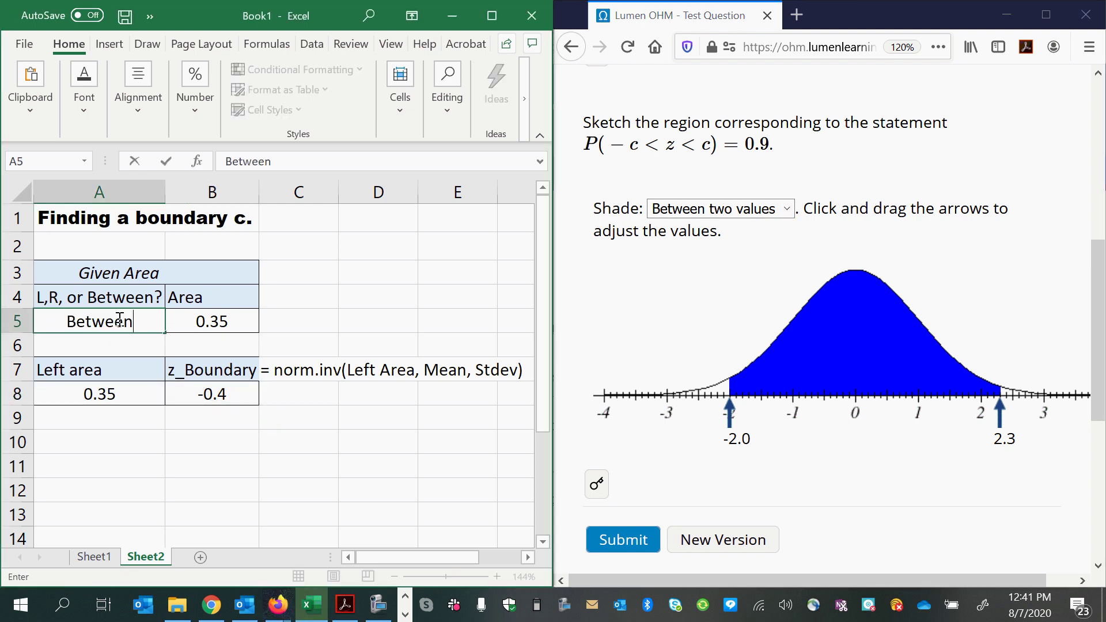
{"action": "key", "text": "Tab"}
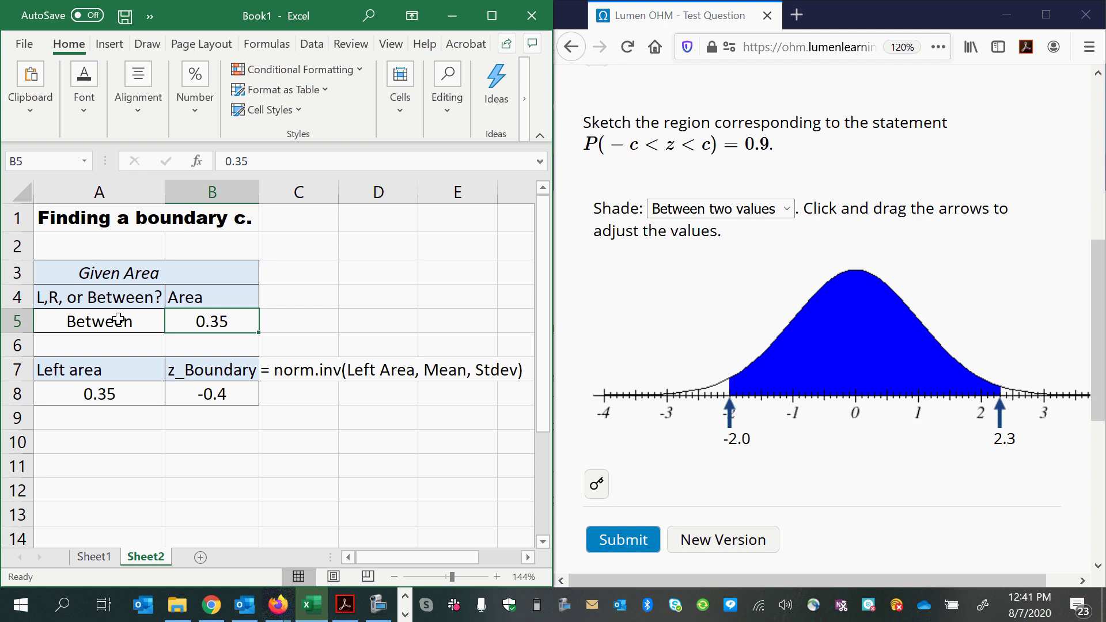
{"action": "type", "text": ".9"}
{"action": "key", "text": "Return"}
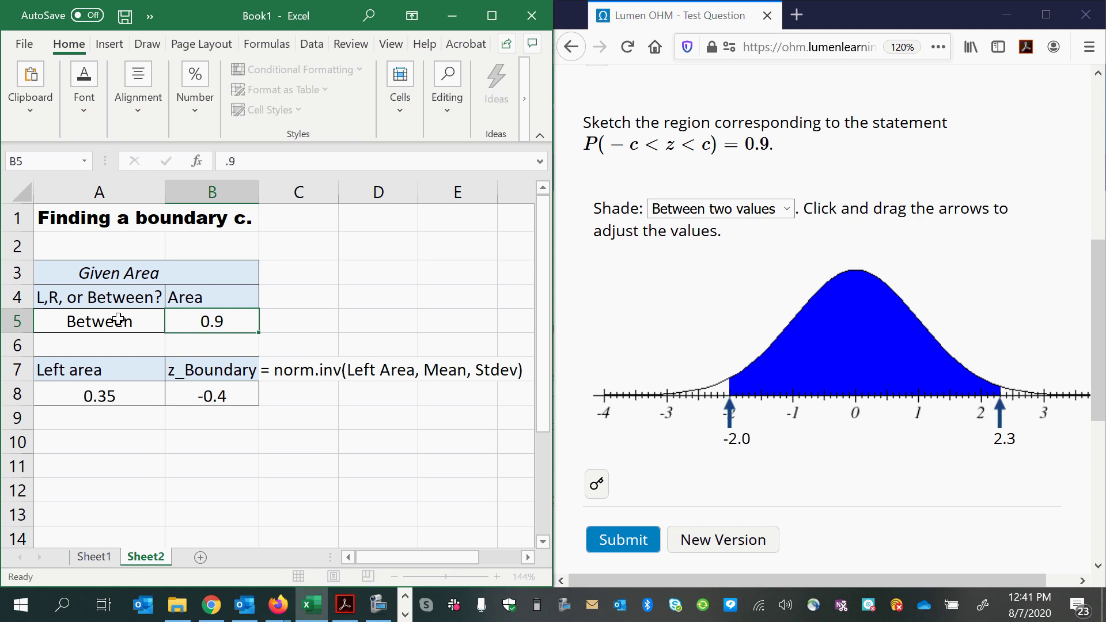
Enter =(1-B5)/2 in A8 for a 0.05 left area, confirming B8 returns -1.6.
{"action": "left_click", "coordinate": [116, 398]}
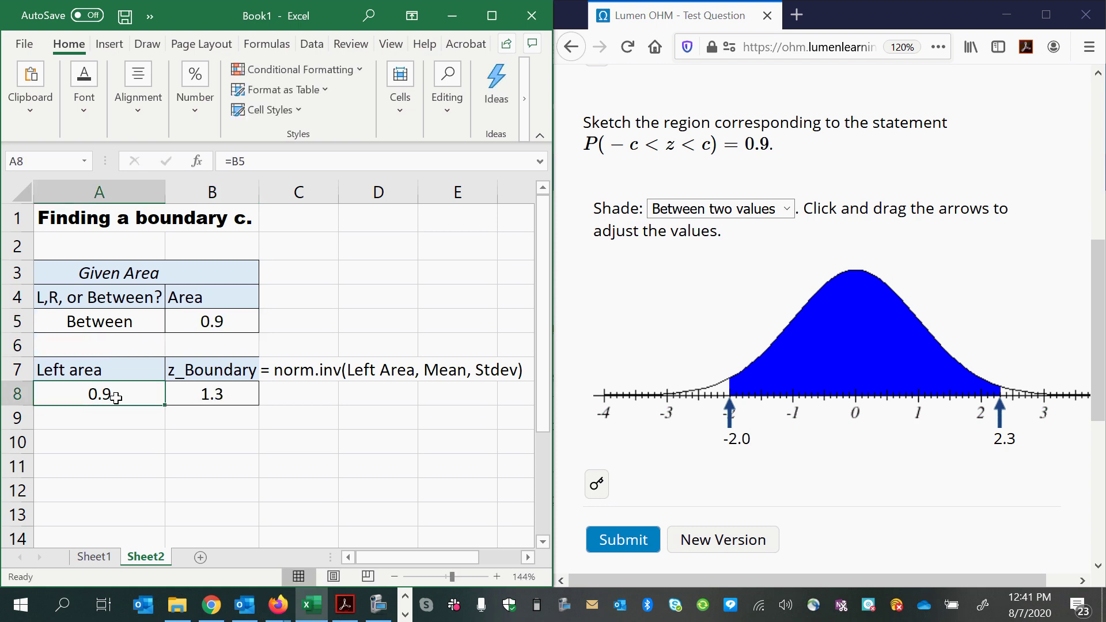
{"action": "type", "text": "="}
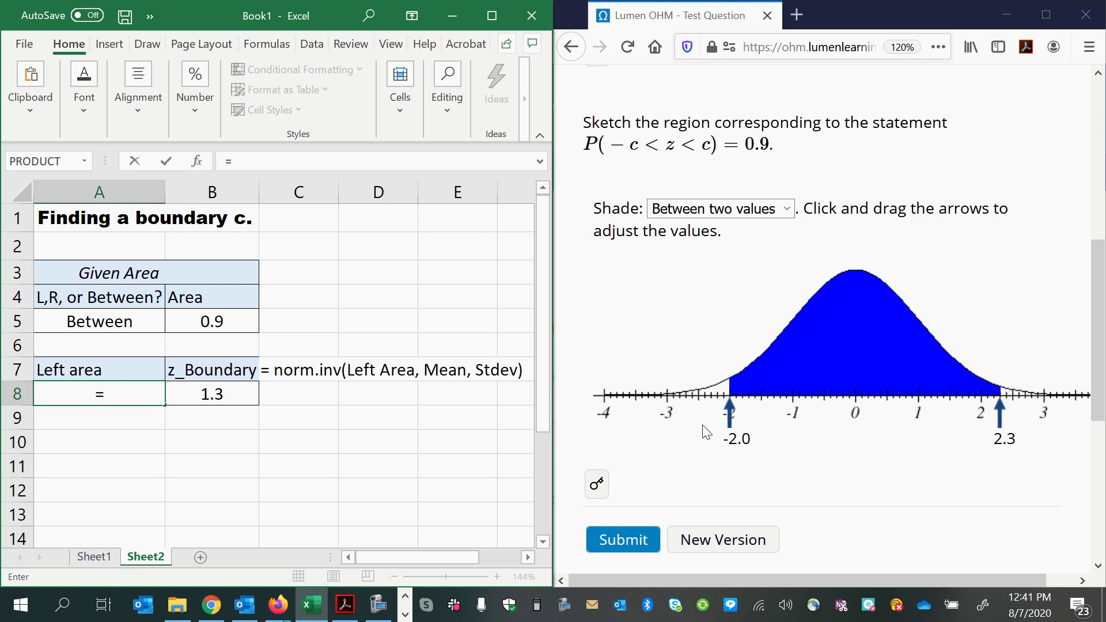
{"action": "type", "text": "1-"}
{"action": "left_click", "coordinate": [203, 326]}
{"action": "type", "text": ")"}
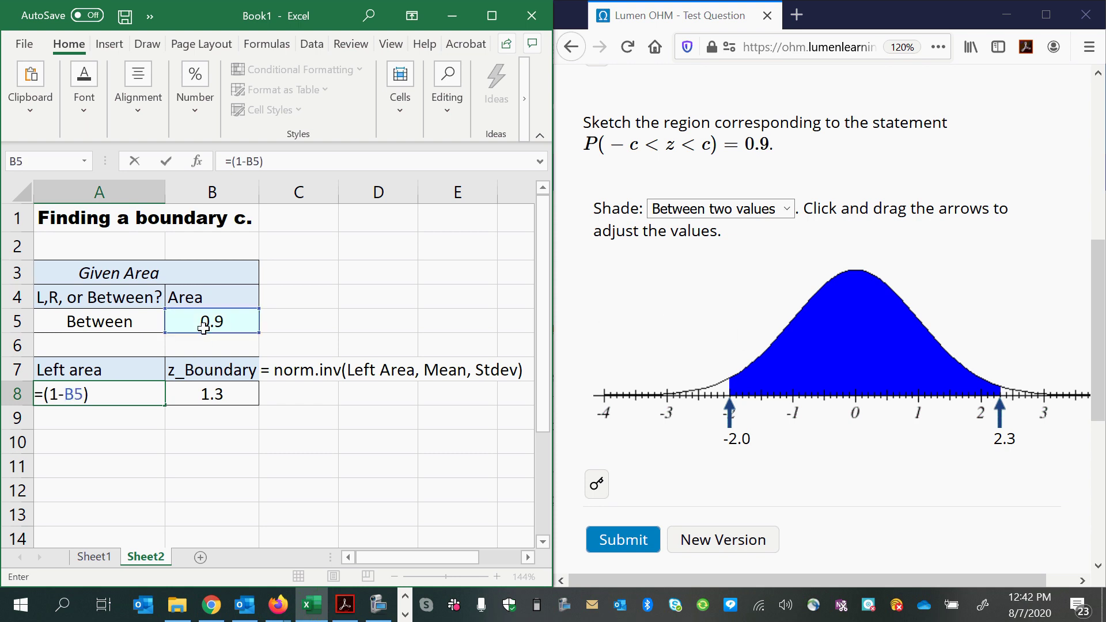
{"action": "type", "text": "/2"}
{"action": "key", "text": "Return"}
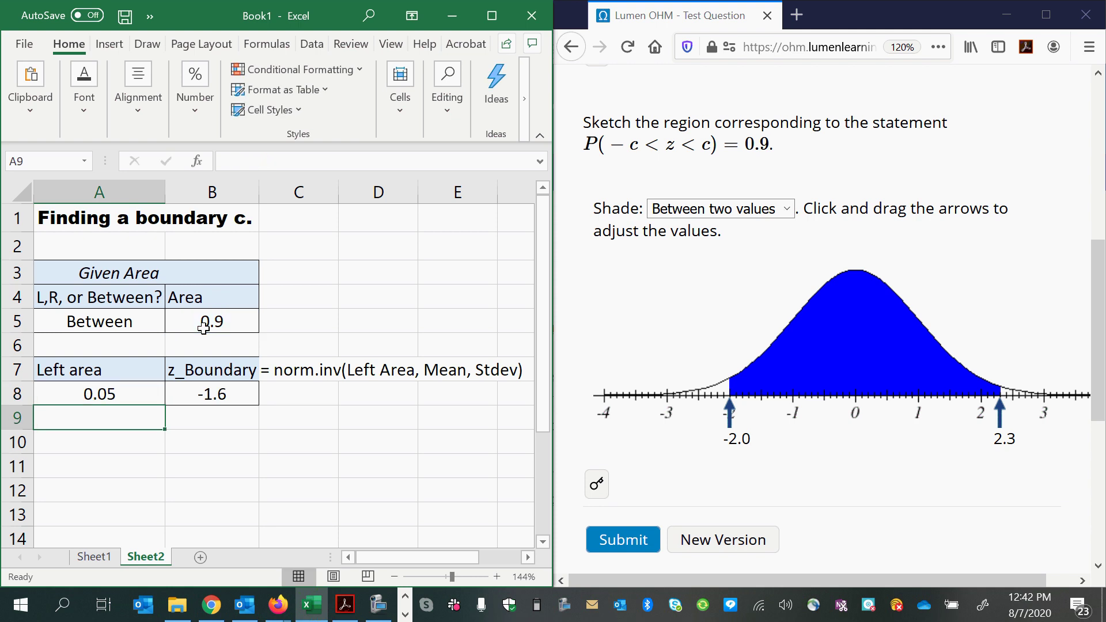
{"action": "left_click", "coordinate": [128, 397]}
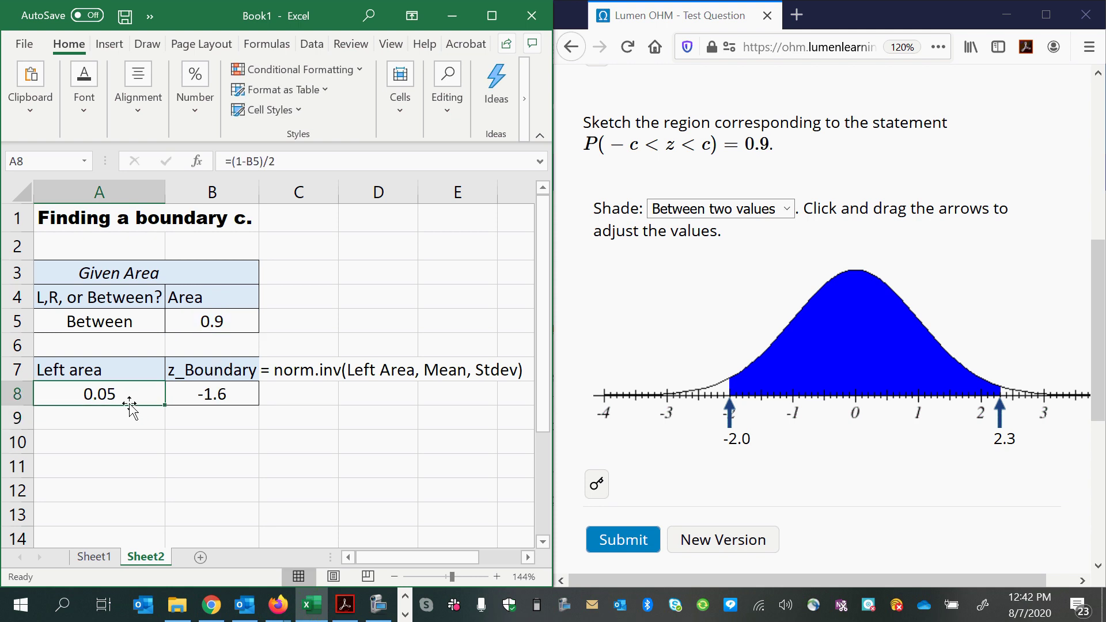
{"action": "left_click", "coordinate": [185, 400]}
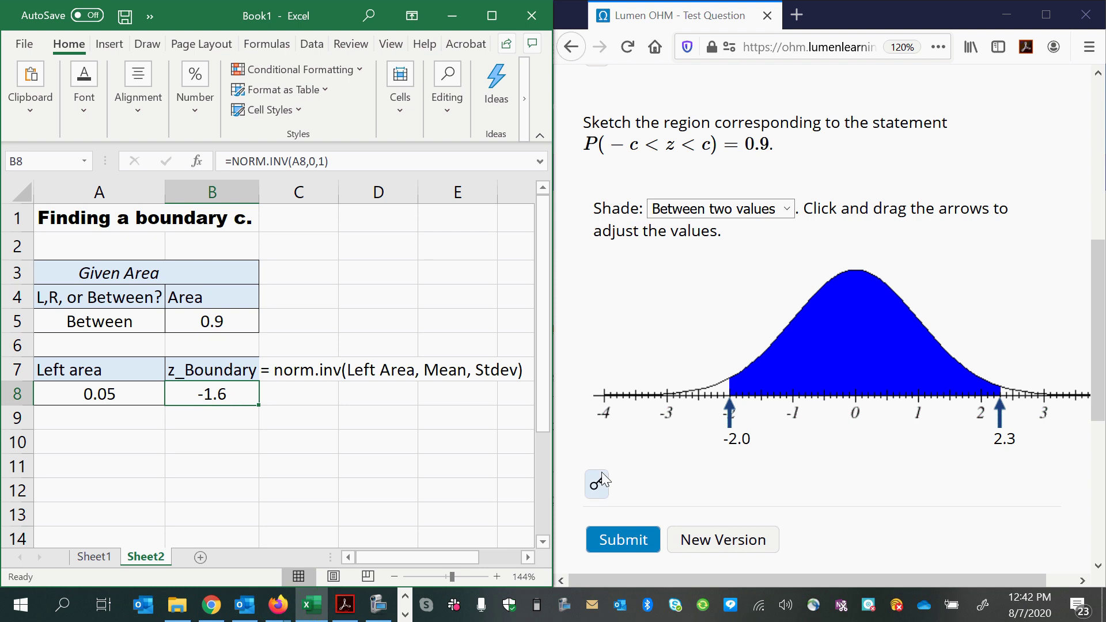
Drag the graph boundaries to -1.6 and 1.6, submit, and check the graded result.
{"action": "left_click_drag", "start_coordinate": [731, 413], "coordinate": [758, 424]}
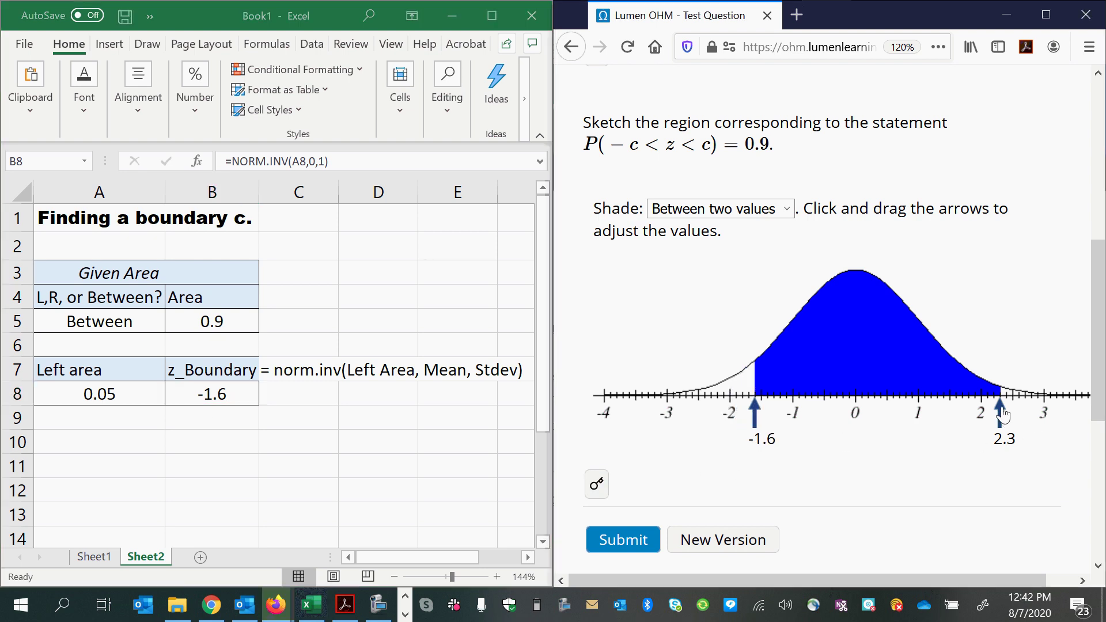
{"action": "left_click_drag", "start_coordinate": [1001, 416], "coordinate": [960, 417]}
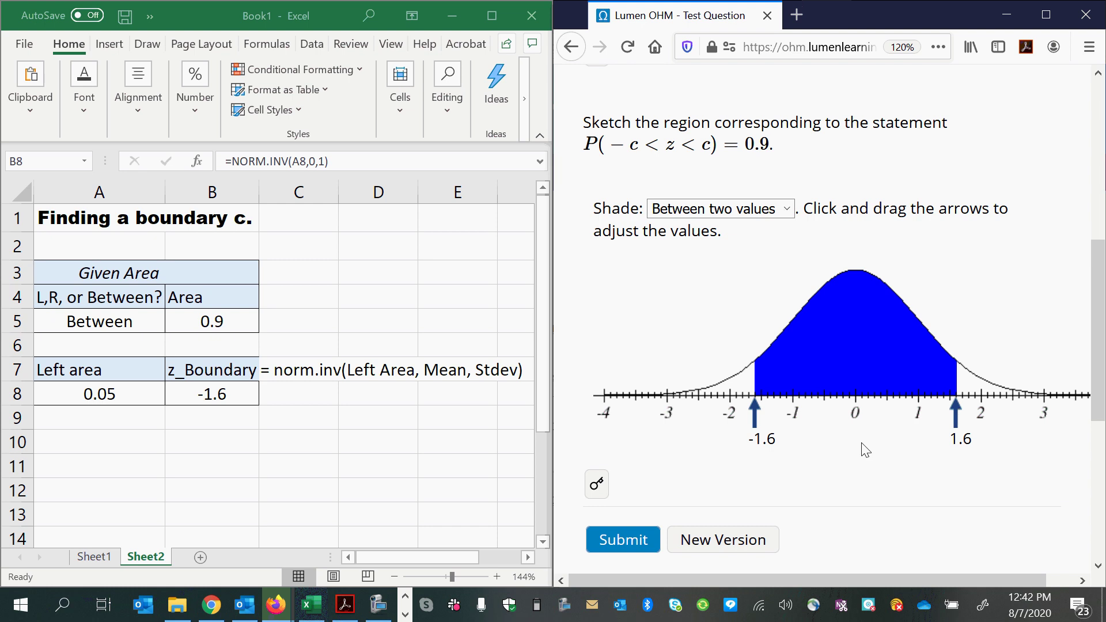
{"action": "left_click", "coordinate": [609, 548]}
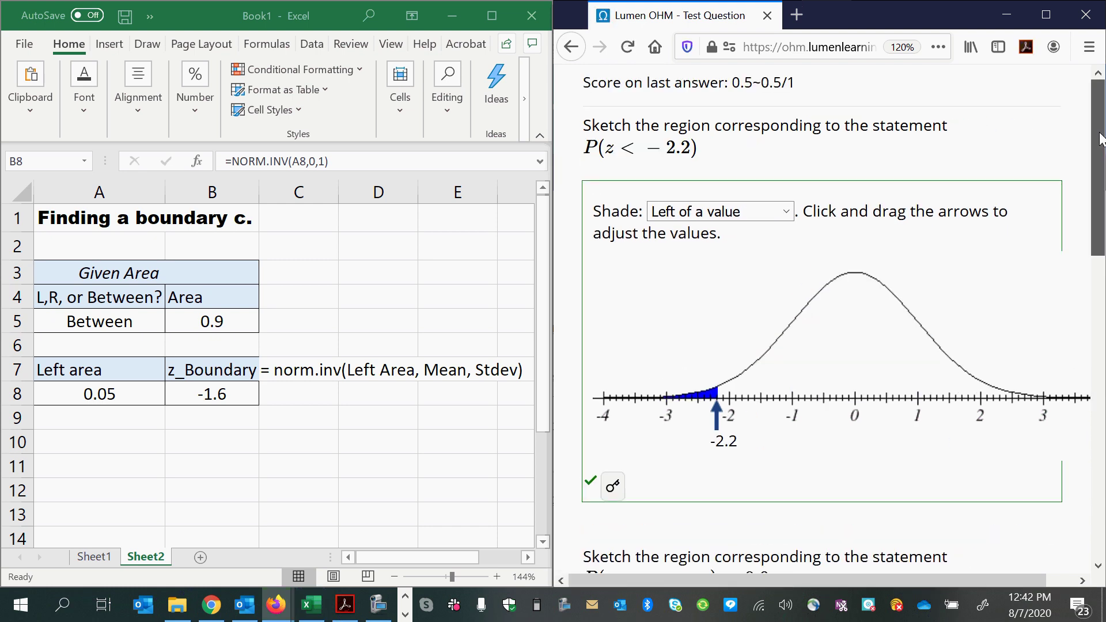
{"action": "left_click_drag", "start_coordinate": [1100, 141], "coordinate": [1100, 363]}
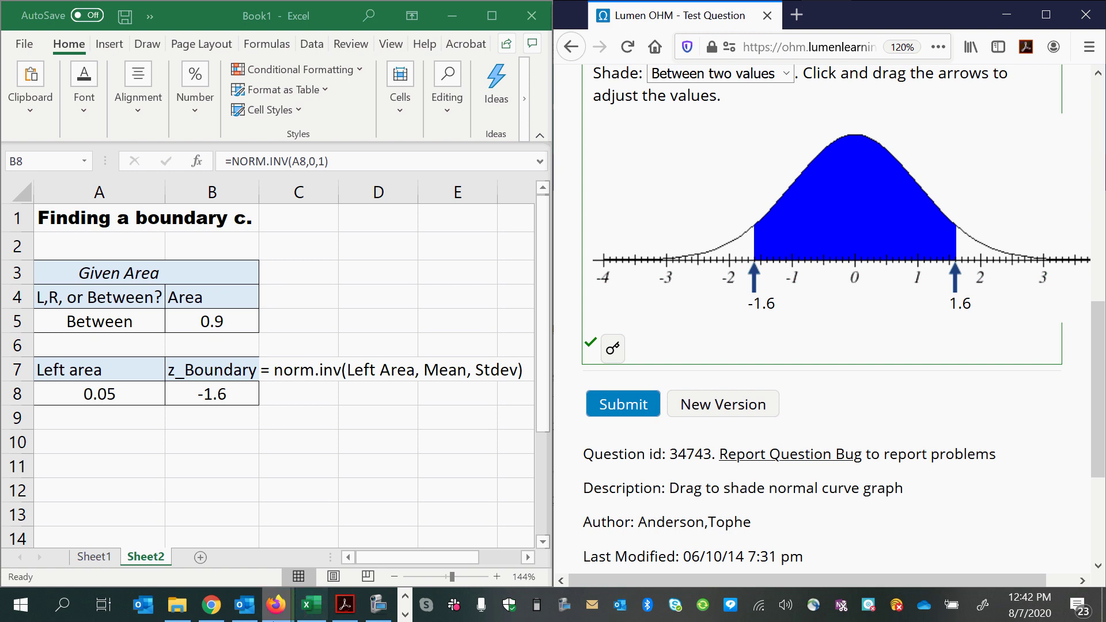
{"action": "left_click", "coordinate": [371, 608]}
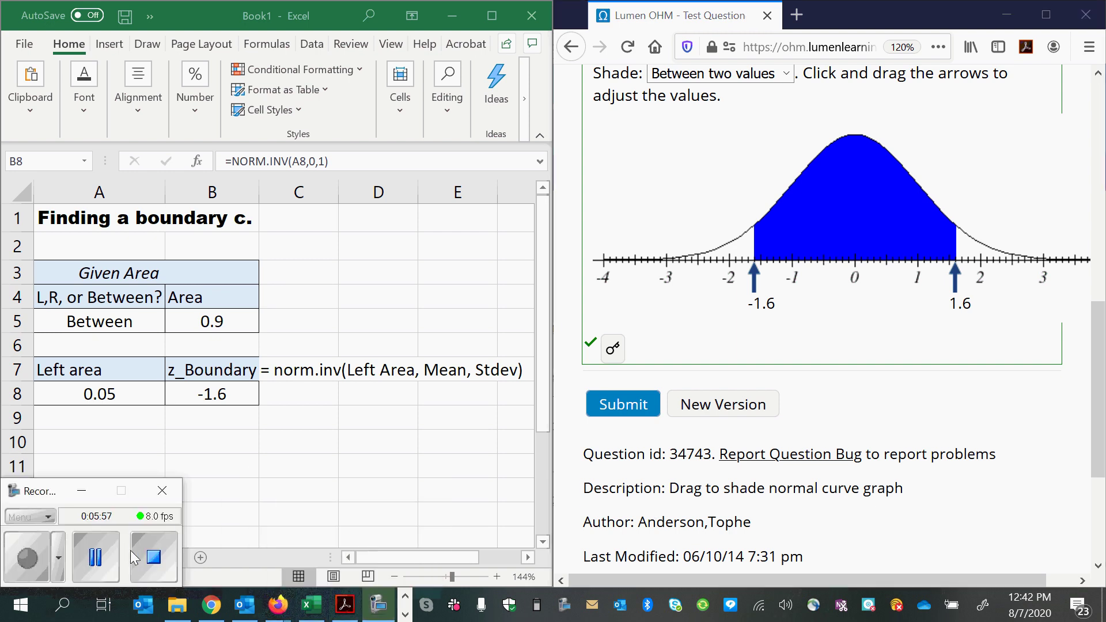